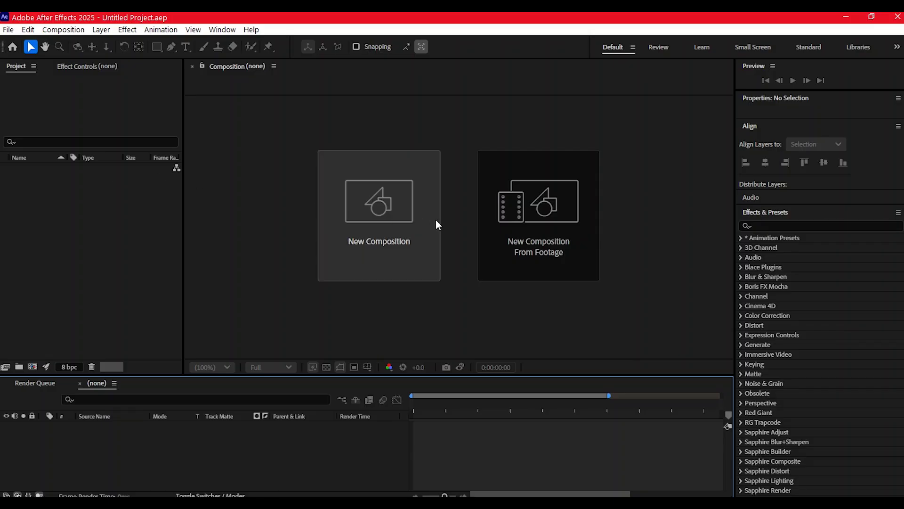
- Create an HD 1920x1080, 29.97 fps composition named Texture and add the 1942 image from the Assets folder to it
left_click(402, 204)
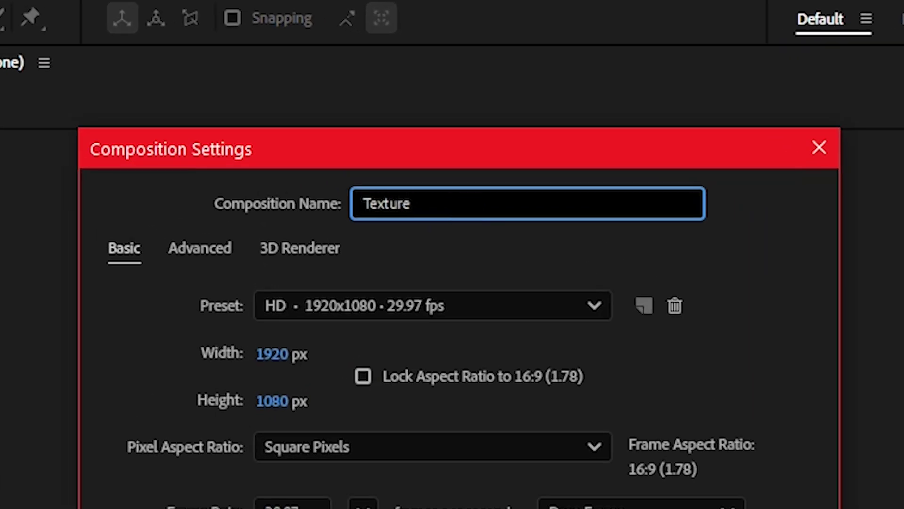
key("Return")
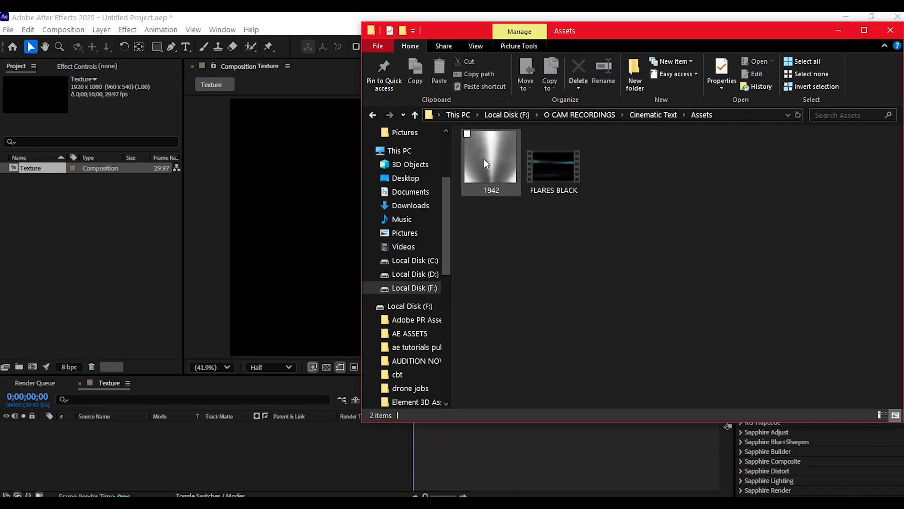
left_click_drag(484, 162, 97, 471)
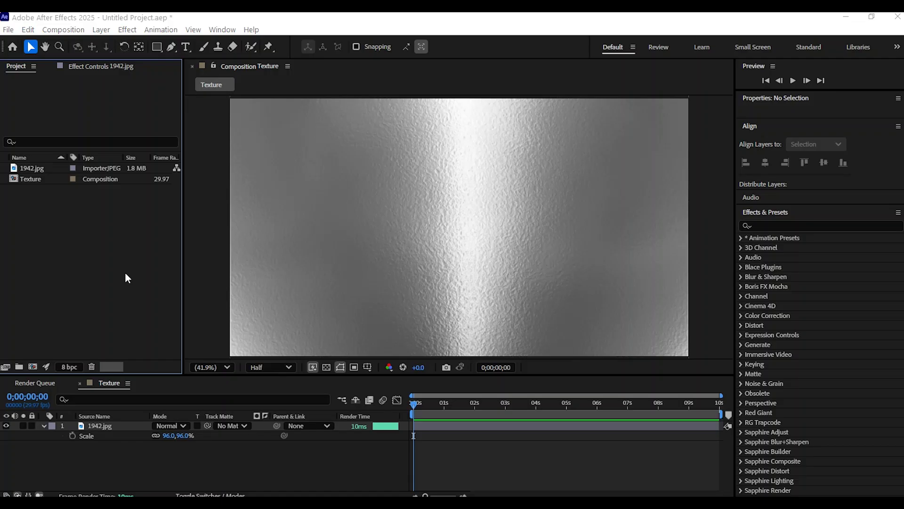
- Create another HD 1920x1080 composition at 29.97 fps, named Title Text
key("ctrl+n")
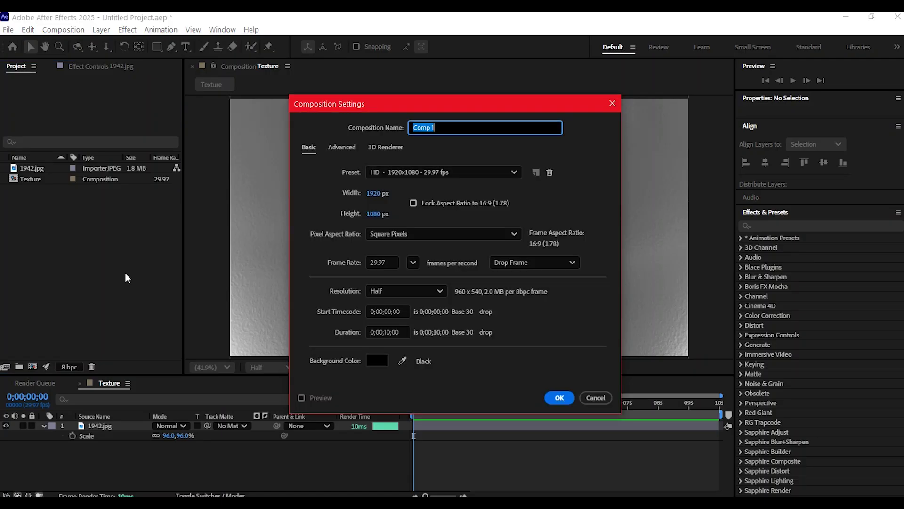
type("Title Text")
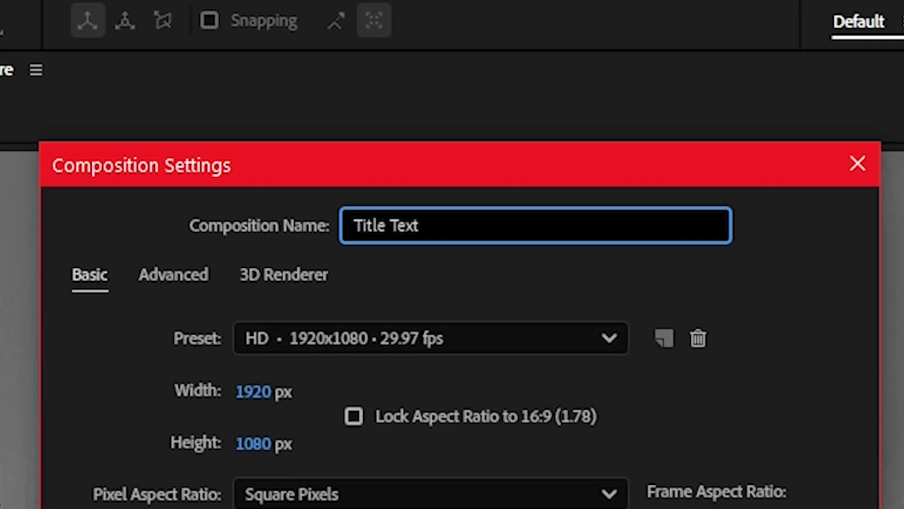
key("Return")
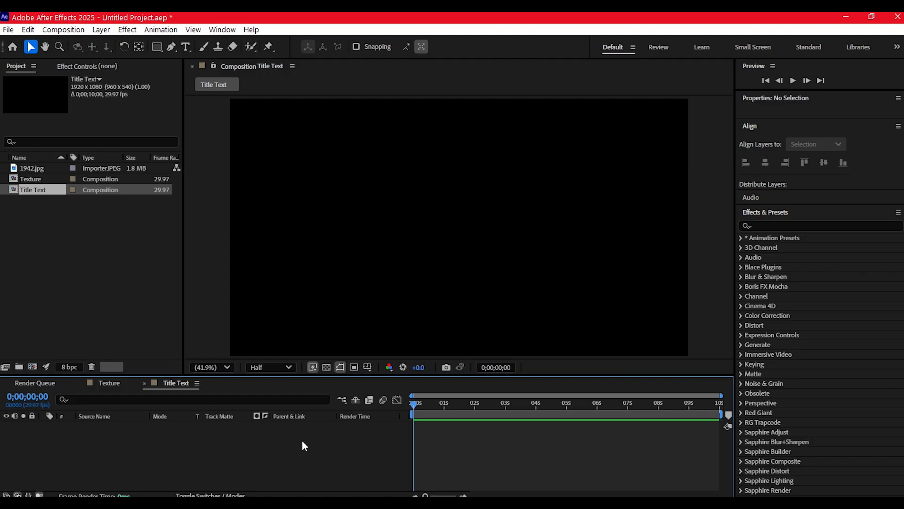
- Add a text layer reading CINEMATIC to the Title Text composition
right_click(302, 441)
left_click(521, 198)
type("C")
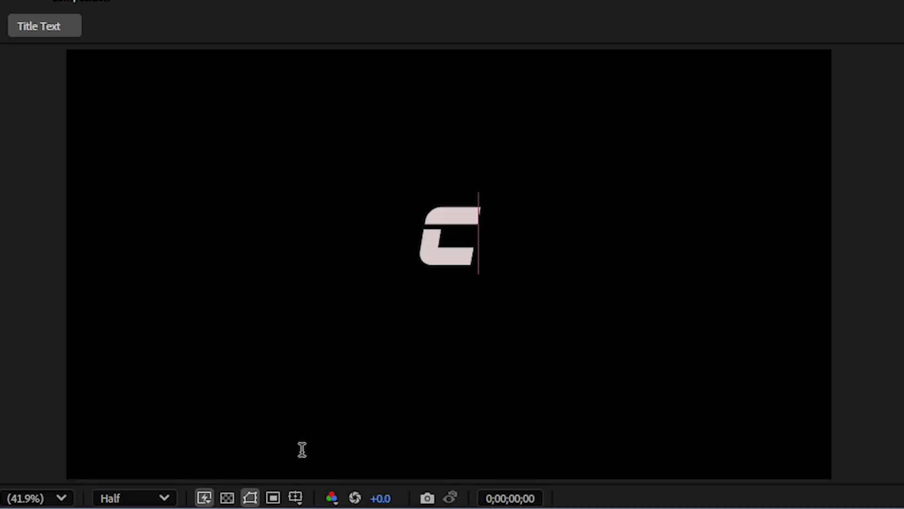
type("INEMATIC")
key("Escape")
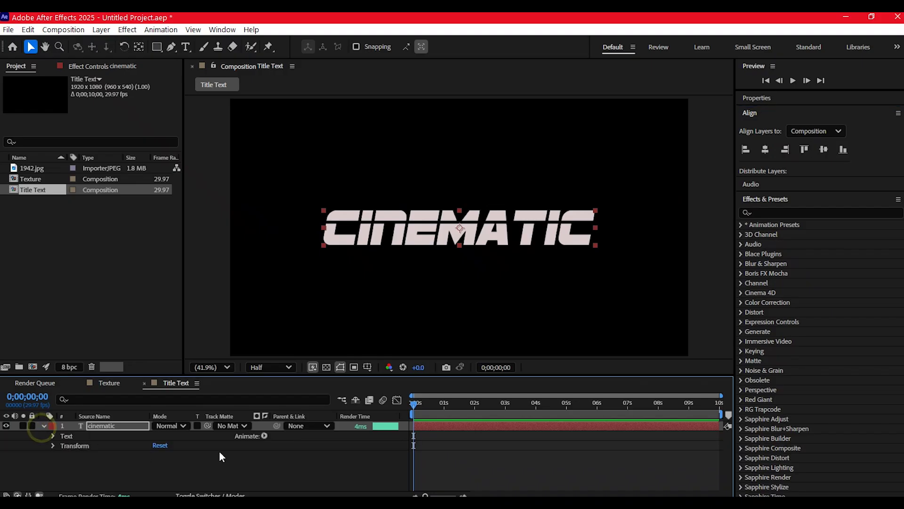
- Add a Tracking animator to the text layer and set its Tracking Amount to 144
left_click(264, 435)
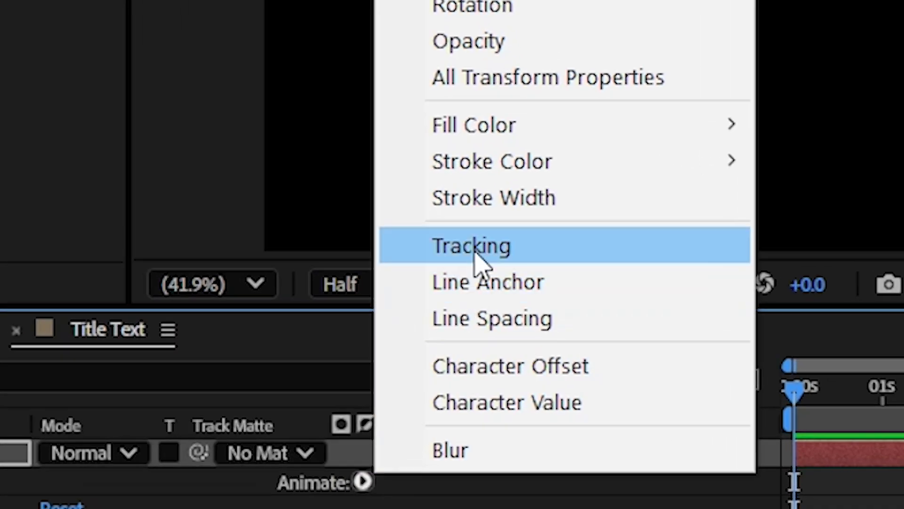
left_click(520, 247)
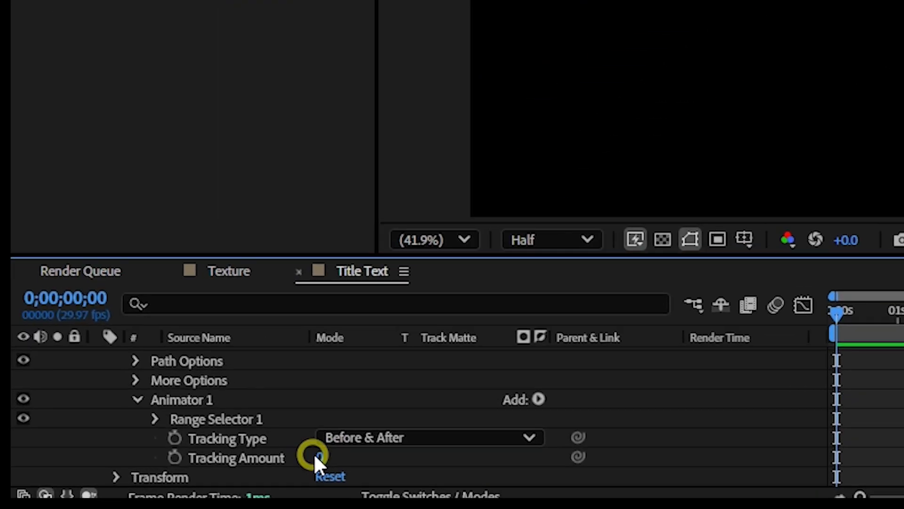
left_click(318, 456)
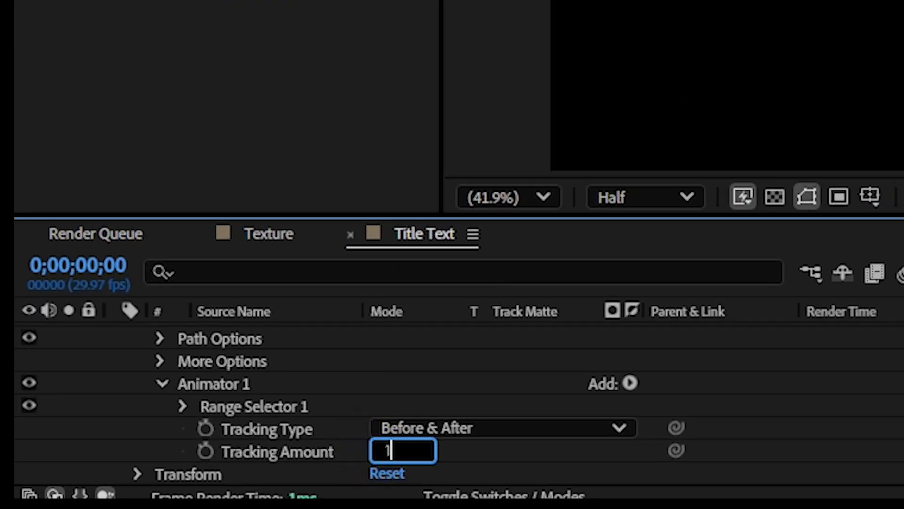
left_click(121, 428)
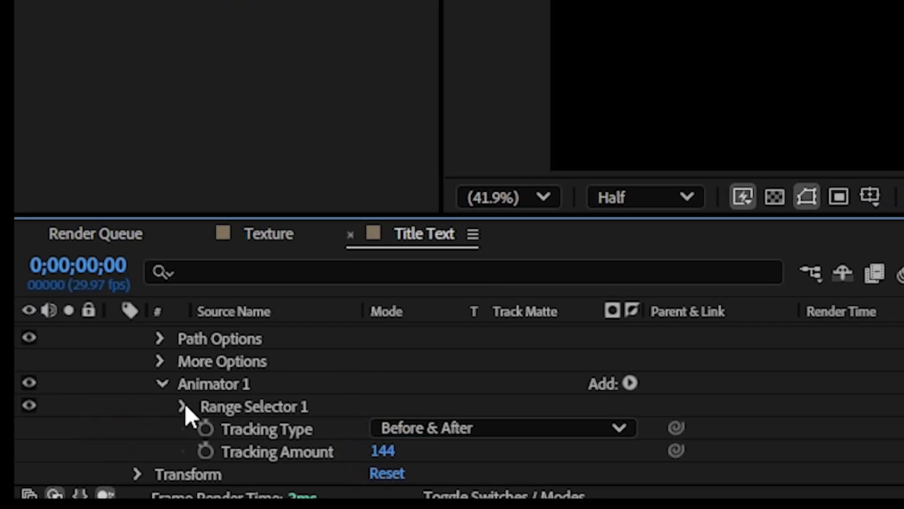
- Keyframe the Range Selector's Offset from 0% at the first frame to 100% at 3 seconds
left_click(183, 406)
left_click(228, 450)
scroll(297, 386, "down", 2)
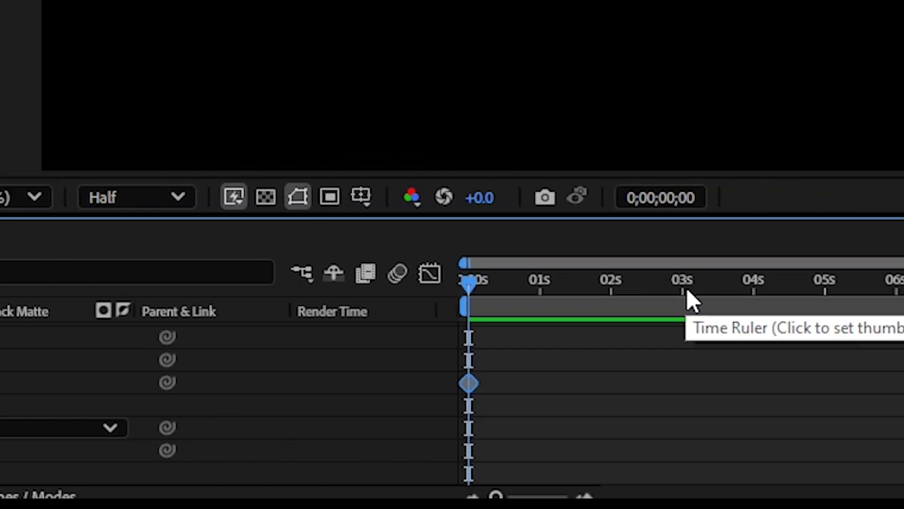
left_click(687, 290)
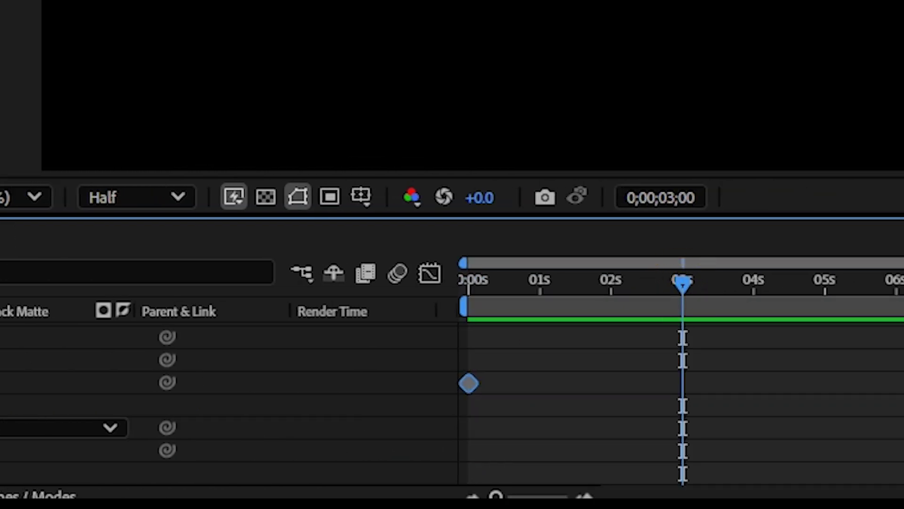
type("100")
key("Return")
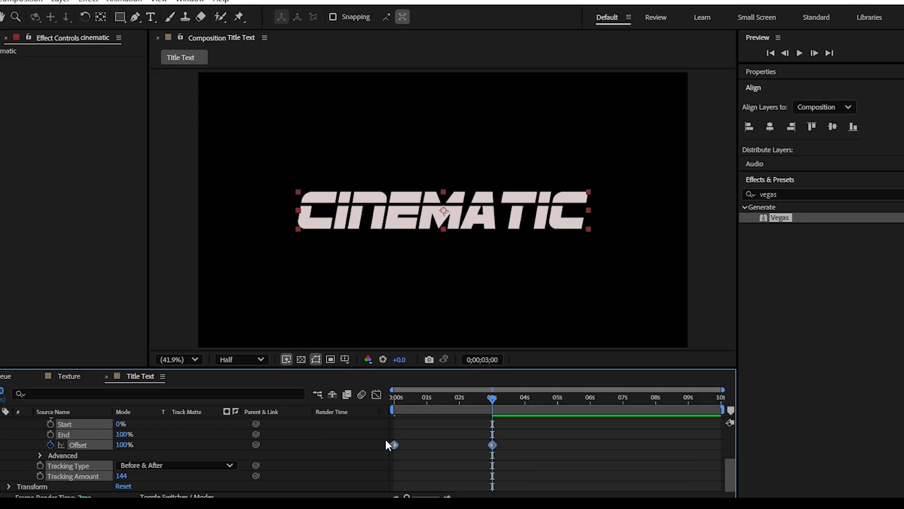
- Apply Easy Ease to both Offset keyframes and reshape the speed curve between them
right_click(386, 439)
mouse_move(462, 410)
left_click(512, 260)
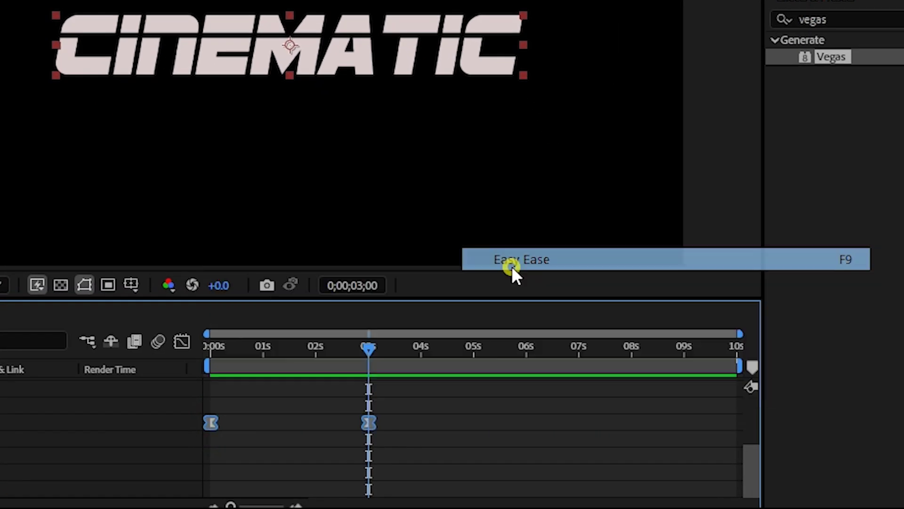
key("shift+F3")
left_click_drag(343, 460, 286, 462)
key("shift+F3")
left_click(418, 348)
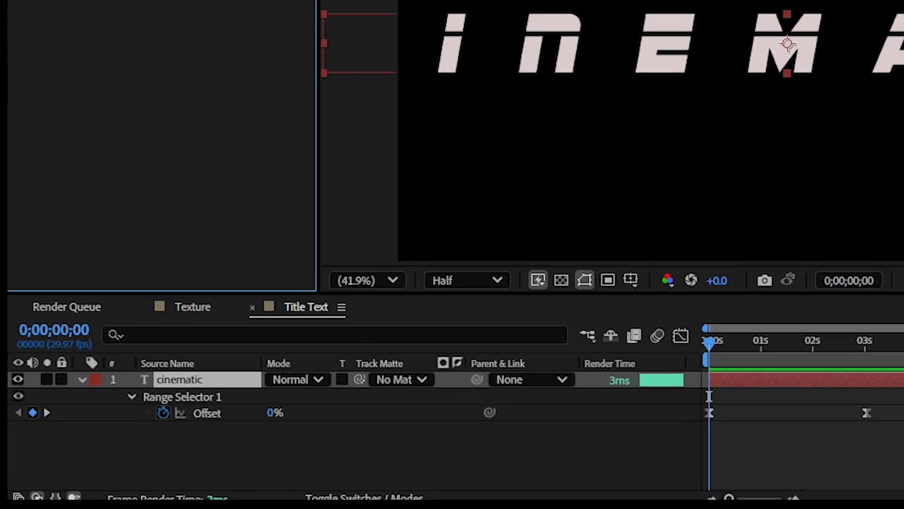
- Keyframe the cinematic text layer's Scale at 100% at 3 seconds and at an enlarged size on the first frame
key("shift+s")
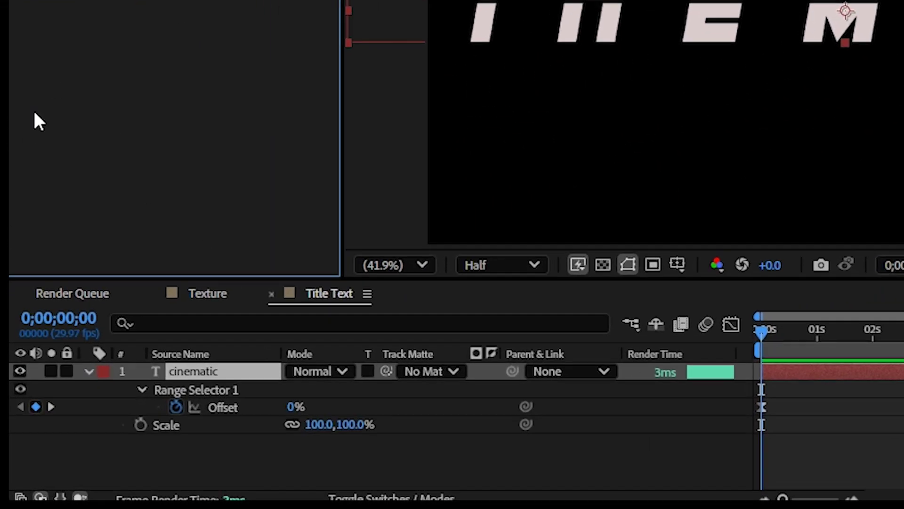
left_click(51, 407)
left_click(141, 425)
left_click(764, 329)
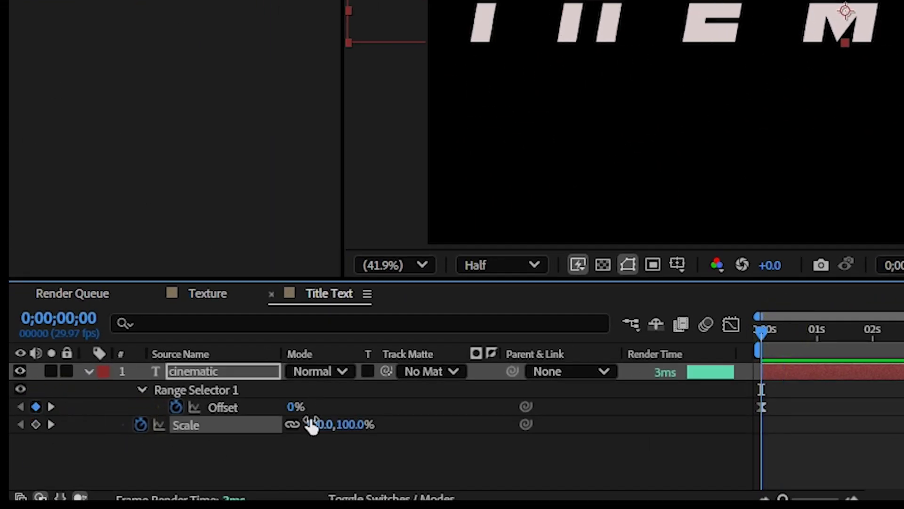
left_click_drag(322, 425, 391, 412)
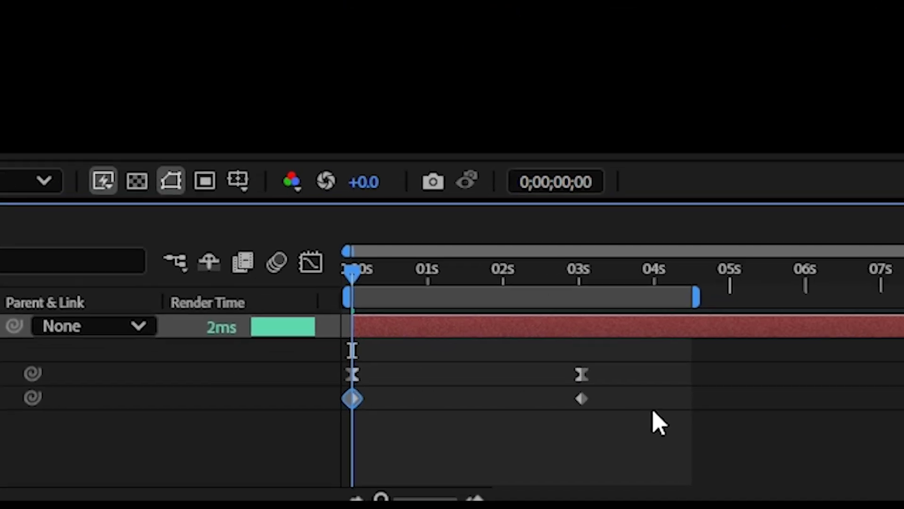
- Select both Scale keyframes and bring up their keyframe options
left_click(647, 395)
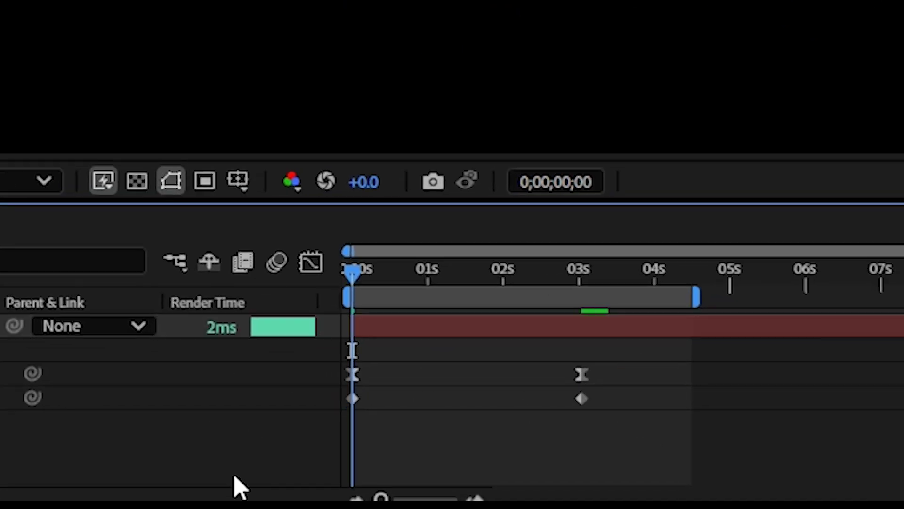
left_click_drag(609, 395, 130, 426)
right_click(573, 401)
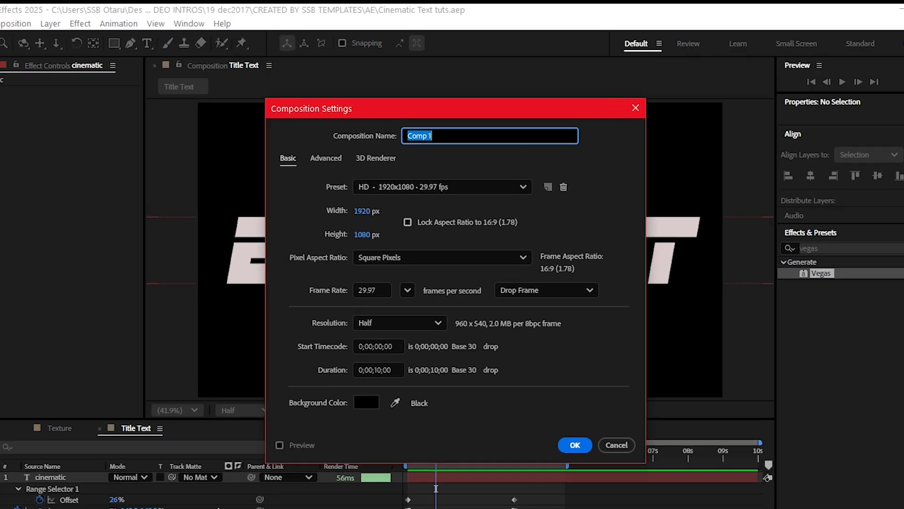
- Create an HD composition named Metal Text and place the Title Text composition above the Texture composition in it
type("Metal Text")
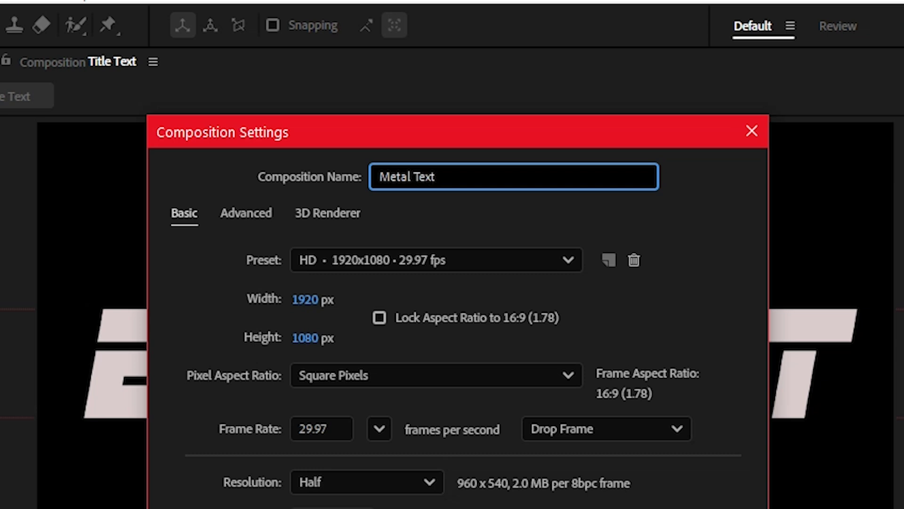
key("Return")
left_click(29, 201)
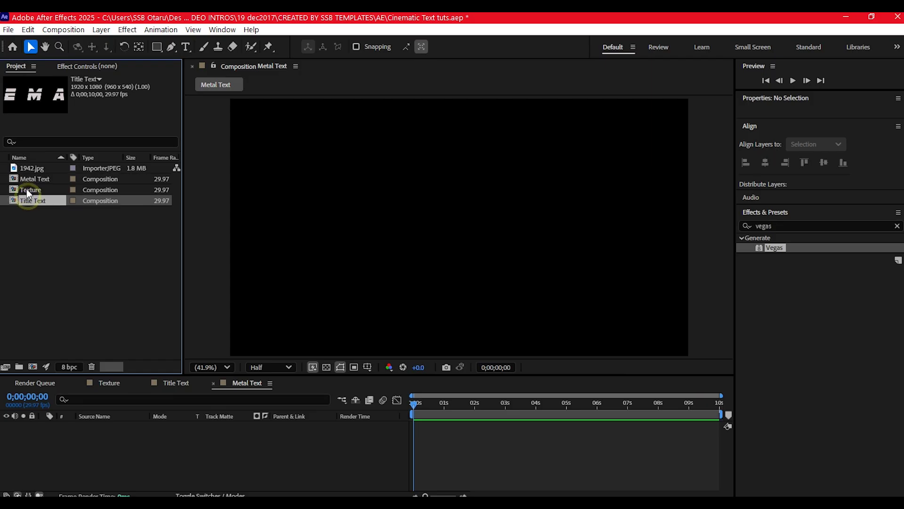
left_click(27, 189, "shift")
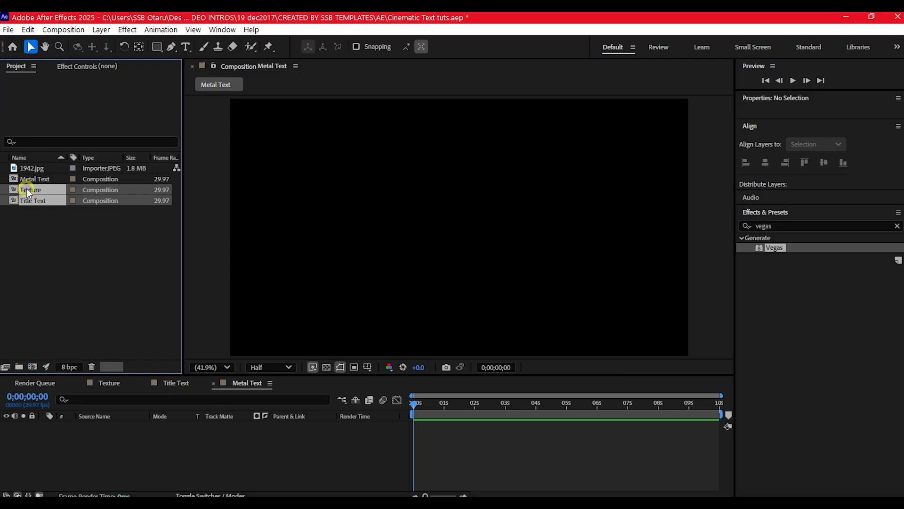
left_click_drag(28, 189, 60, 401)
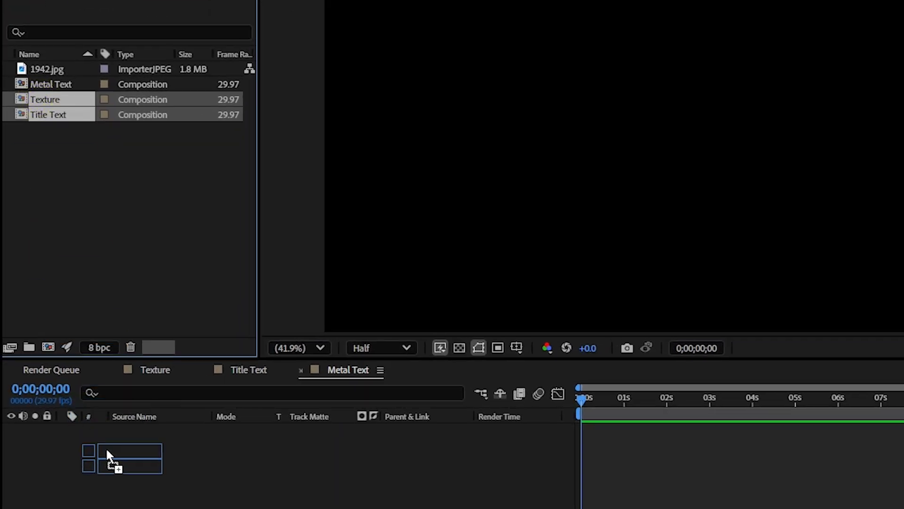
left_click_drag(106, 446, 106, 448)
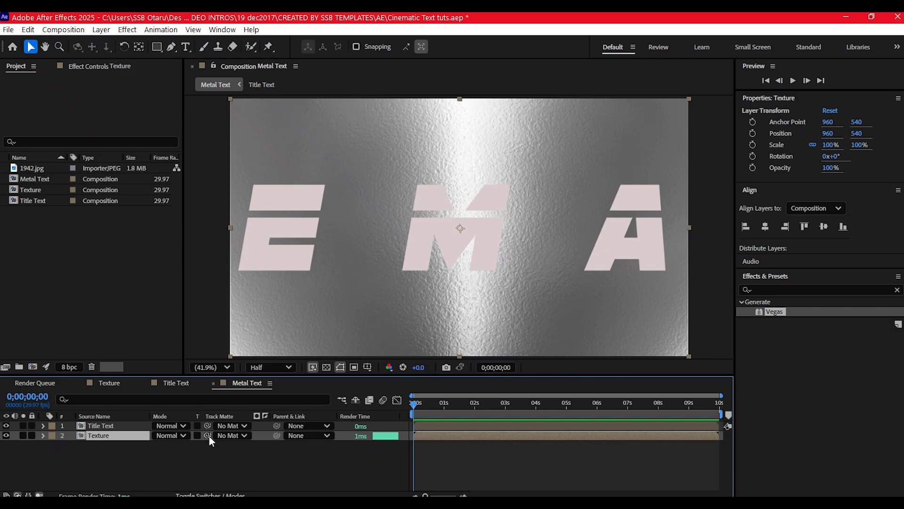
- Use the Title Text layer as the track matte of the Texture layer and preview the textured title
left_click_drag(207, 436, 100, 425)
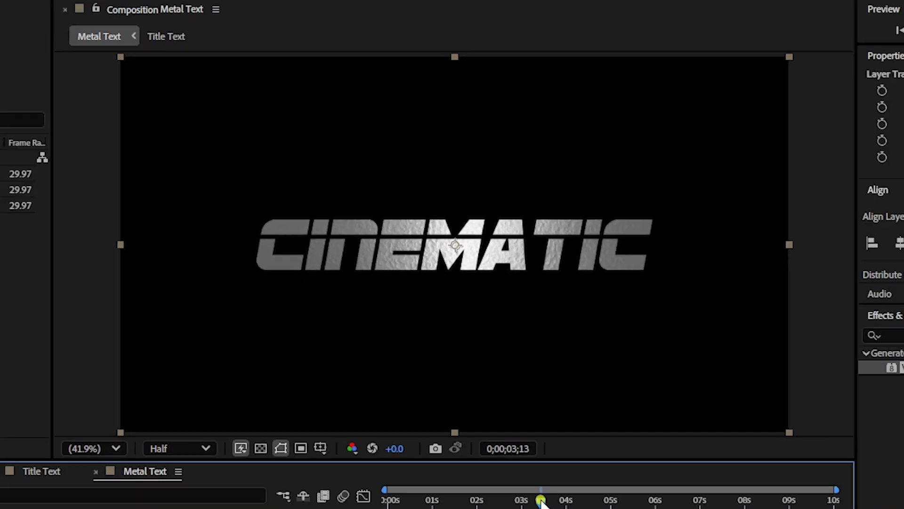
left_click_drag(519, 400, 481, 394)
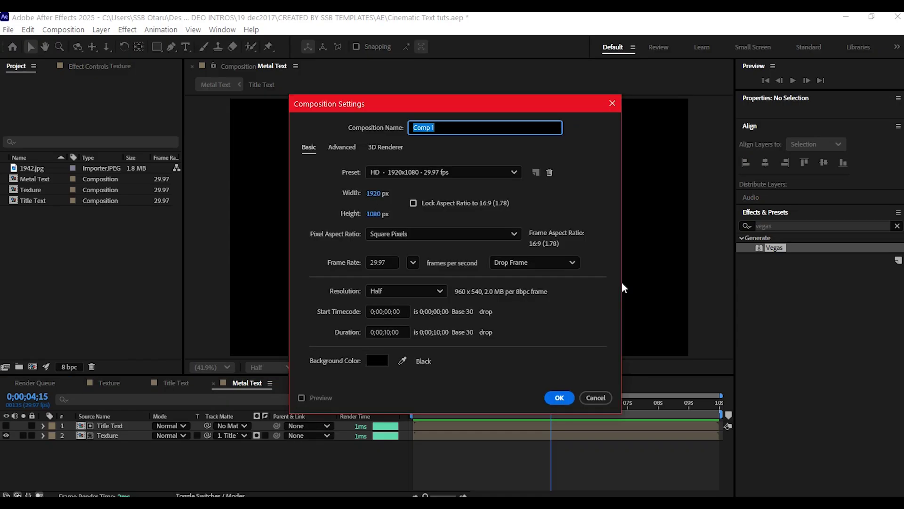
- Create an HD composition named Main and add the Metal Text composition to it
type("Ma")
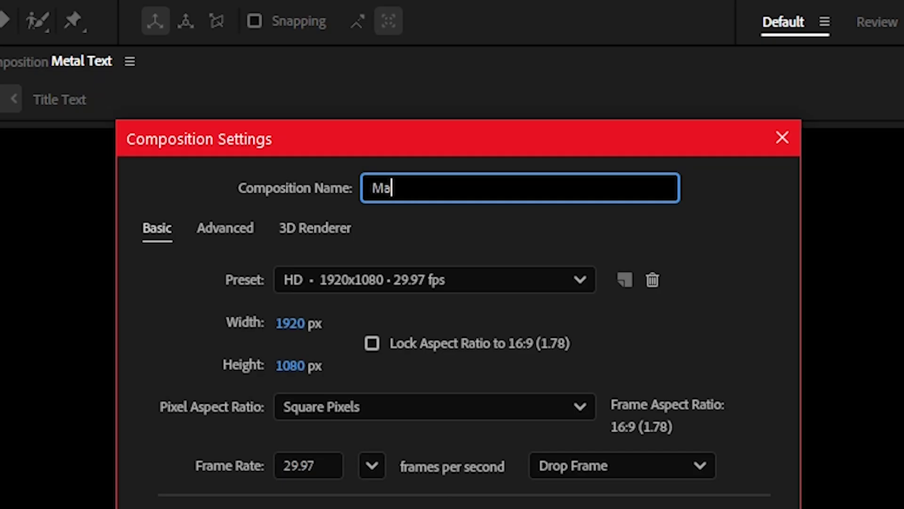
type("in")
key("Return")
left_click(47, 191)
left_click_drag(47, 191, 112, 464)
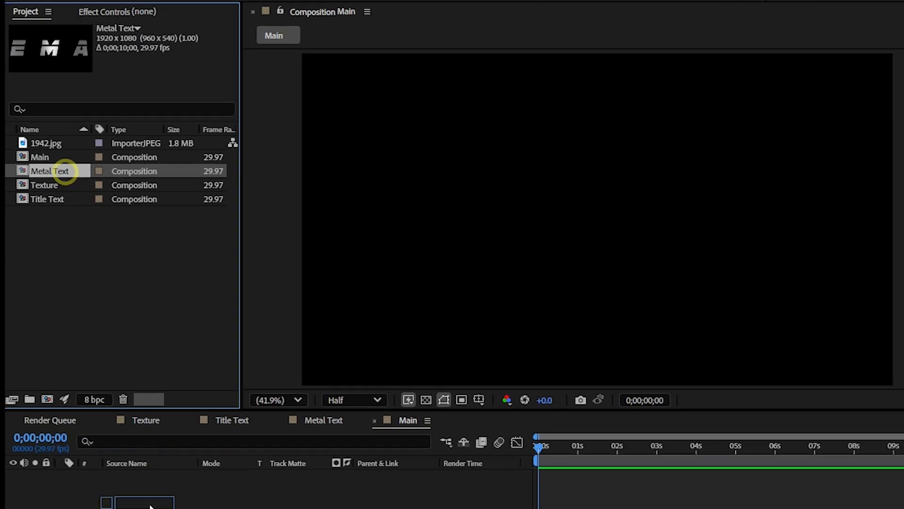
left_click_drag(168, 495, 168, 492)
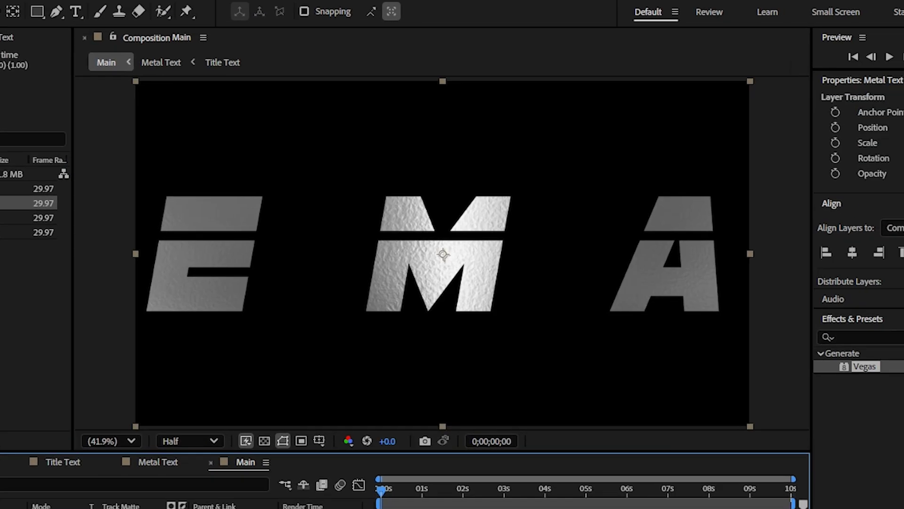
- Add a Bevel and Emboss layer style to the Metal Text layer and set its size to 8
left_click(498, 488)
right_click(541, 424)
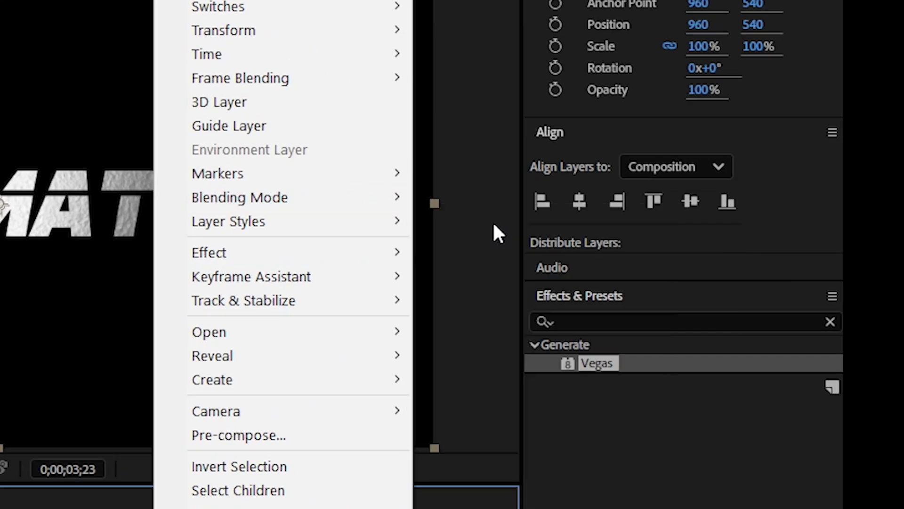
mouse_move(664, 237)
left_click(482, 398)
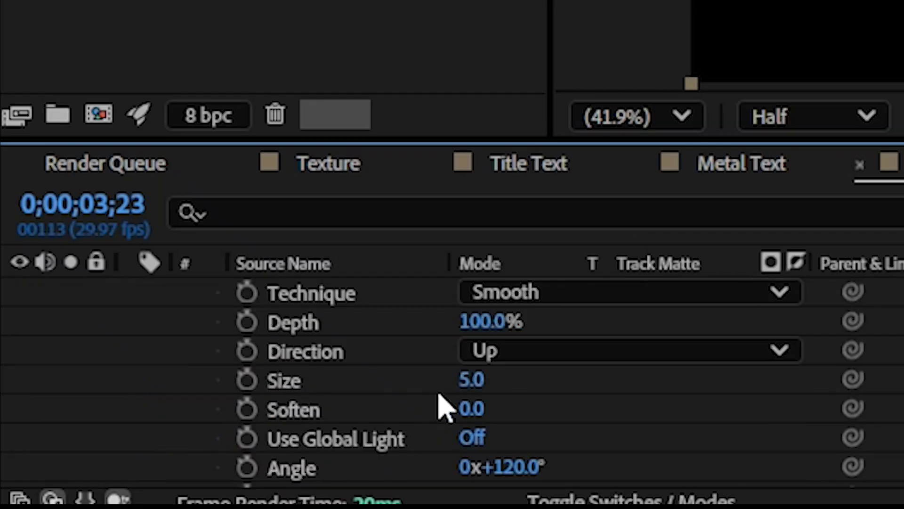
left_click(485, 381)
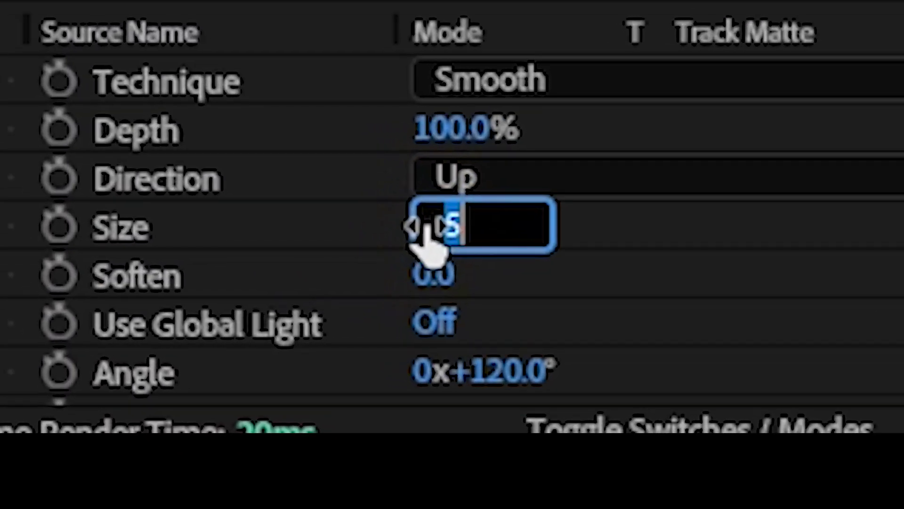
type("8")
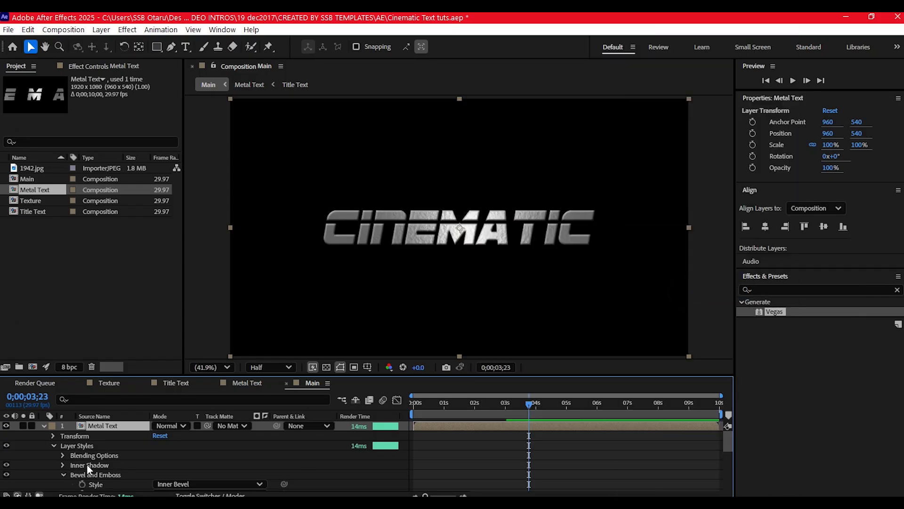
- Set the Inner Shadow color of the Metal Text layer to light grey D5D5D5
scroll(83, 470, "down", 2)
scroll(70, 459, "up", 1)
left_click(62, 436)
left_click(160, 455)
left_click_drag(330, 220, 316, 214)
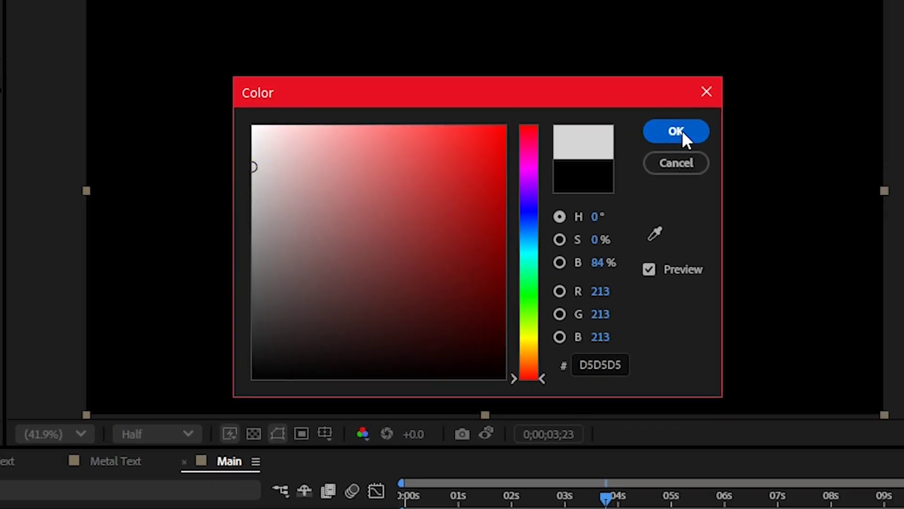
left_click(671, 128)
- Set the Inner Shadow's angle to 320°, distance to 15 and size to 12
left_click(460, 287)
type("320")
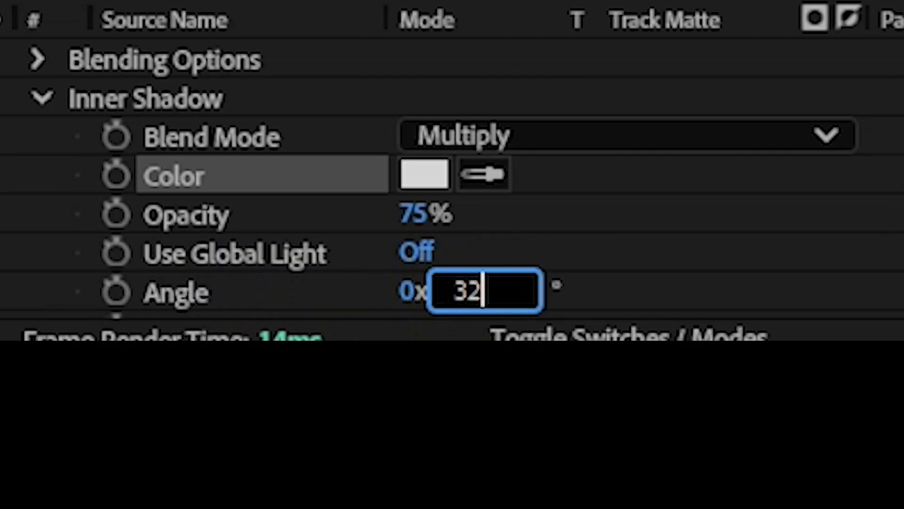
key("Tab")
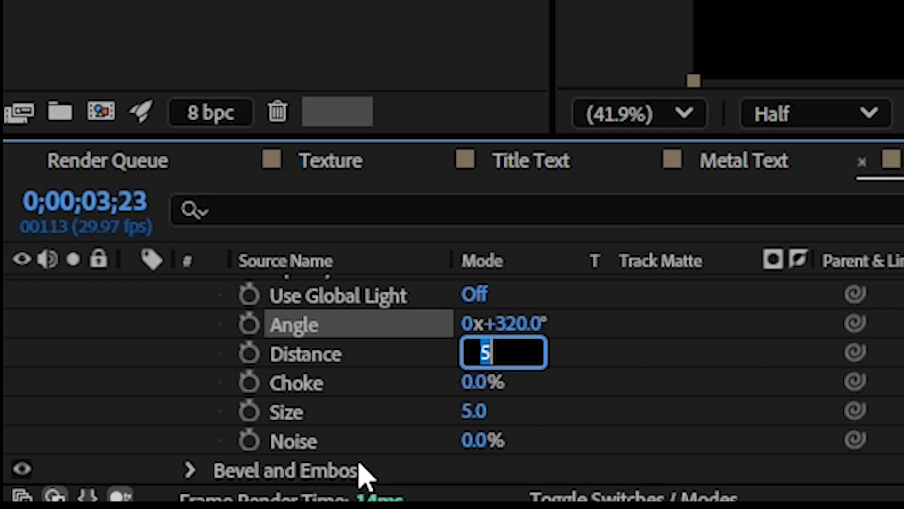
type("15")
key("Return")
left_click(470, 410)
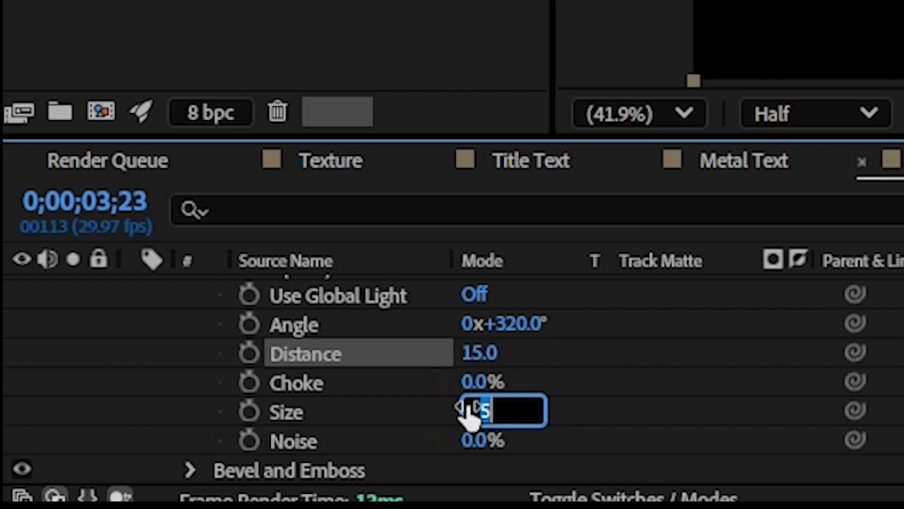
type("12")
key("Return")
- Add a Satin layer style to the Metal Text layer and set its color to mid grey 909090
right_click(429, 424)
mouse_move(482, 239)
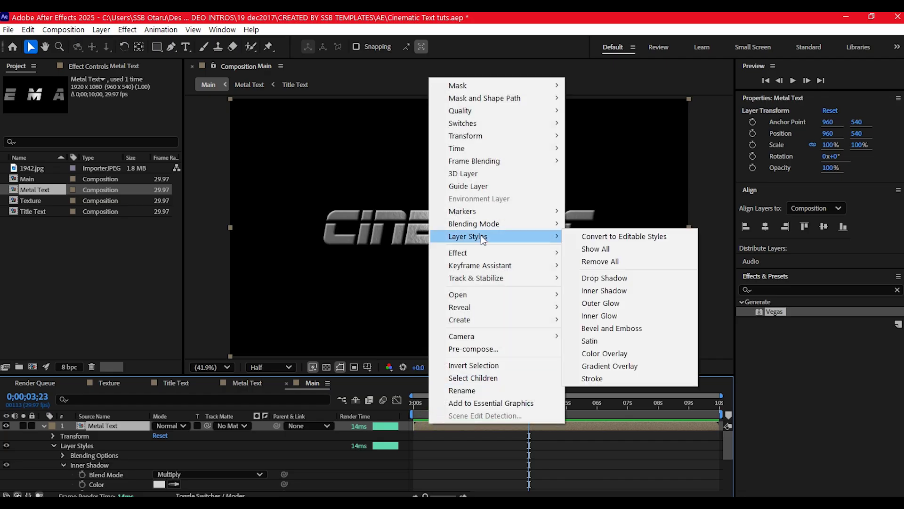
left_click(589, 340)
left_click(159, 443)
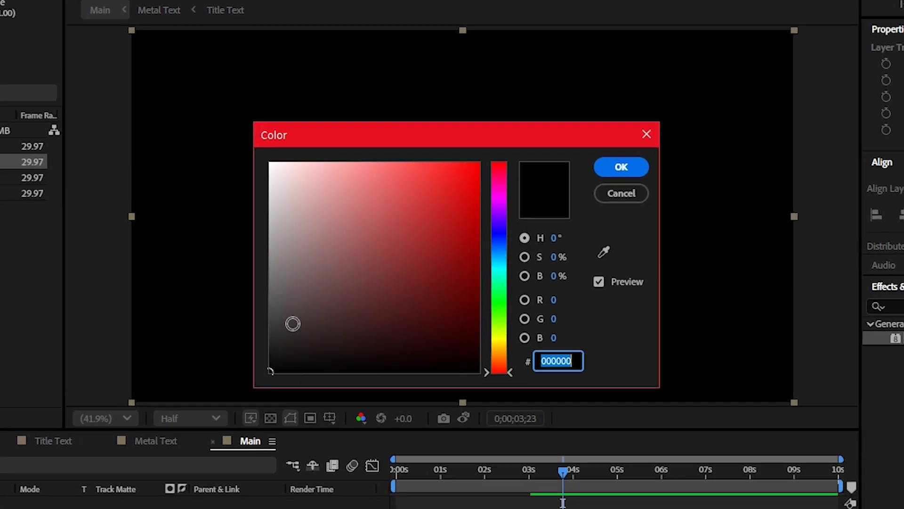
left_click_drag(275, 281, 270, 257)
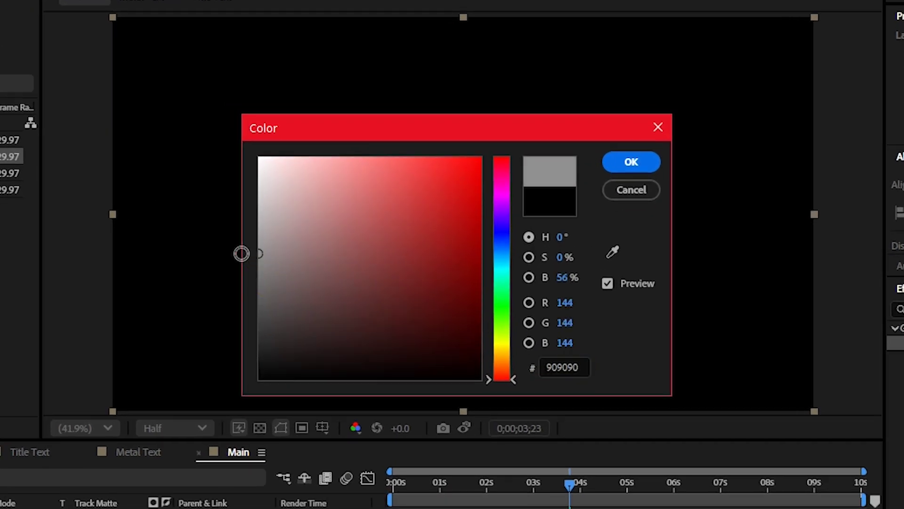
left_click(643, 152)
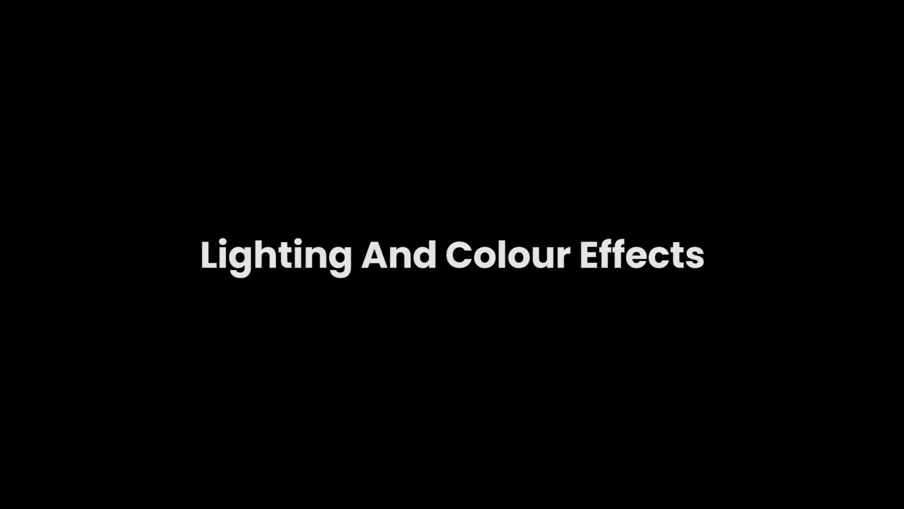
- Apply the Tint effect to the Metal Text layer and map white to a light cyan, about 82EDFD
type("tint")
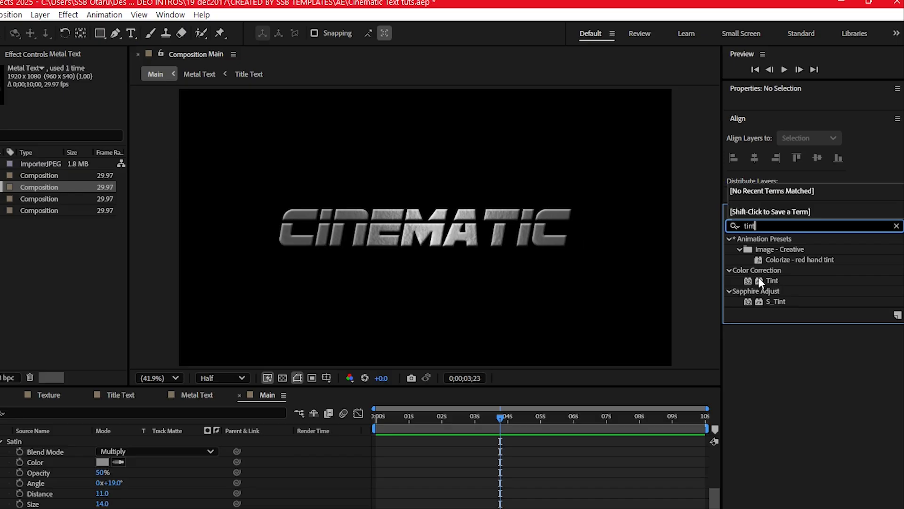
left_click_drag(455, 395, 125, 444)
left_click_drag(125, 444, 113, 445)
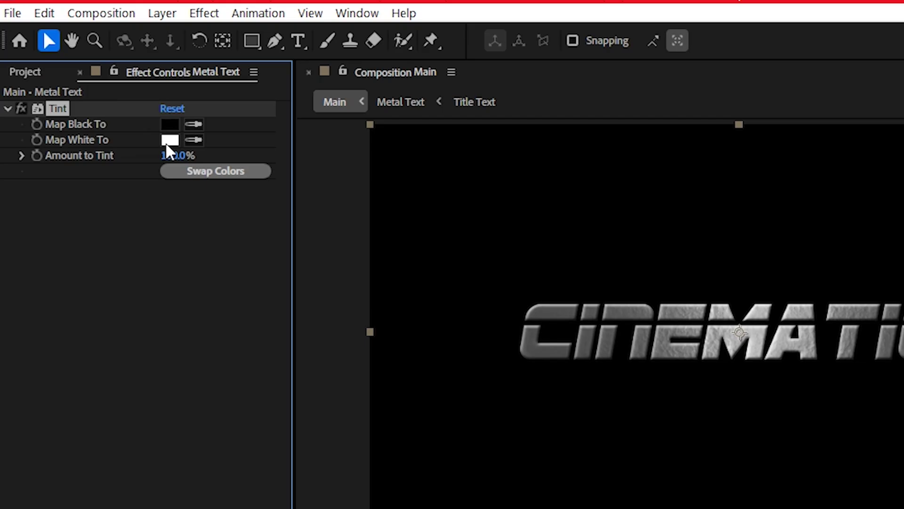
left_click(168, 141)
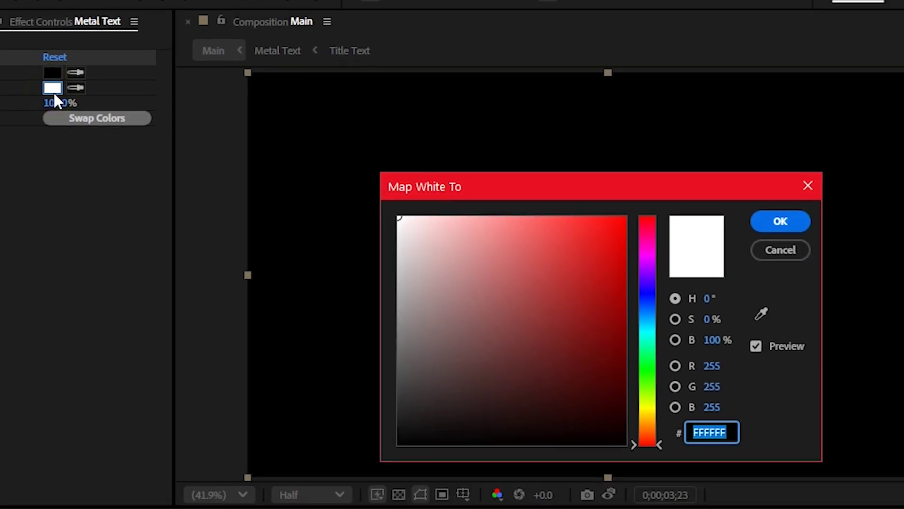
left_click(503, 262)
left_click_drag(340, 170, 369, 158)
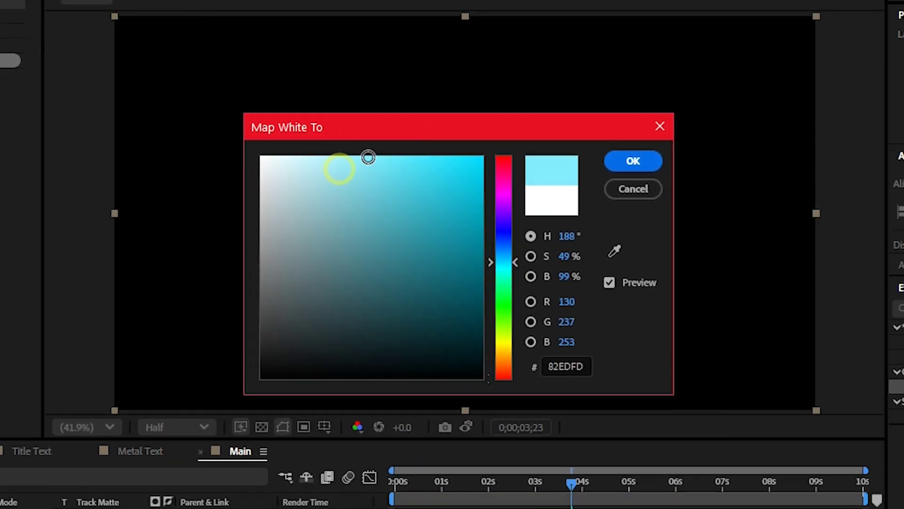
left_click(626, 161)
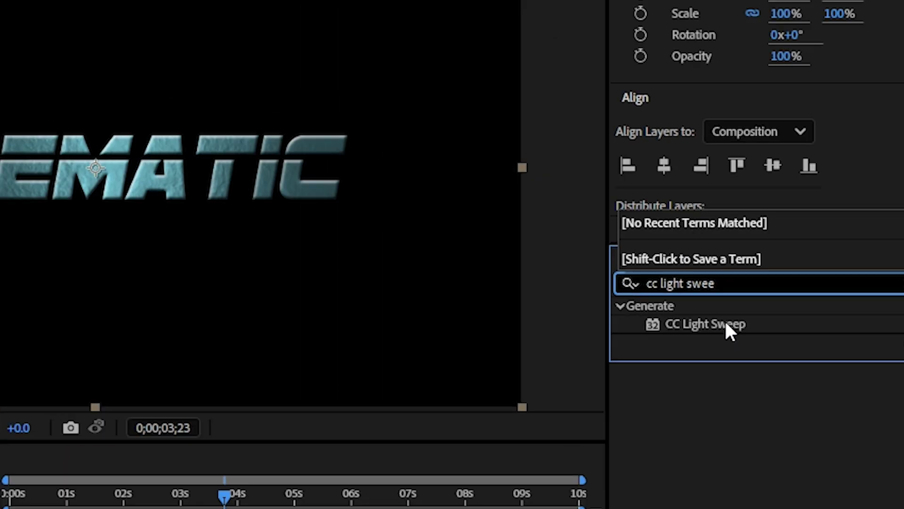
- Apply CC Light Sweep to the Metal Text layer with direction 91°, width 20 and sweep intensity 50
double_click(820, 316)
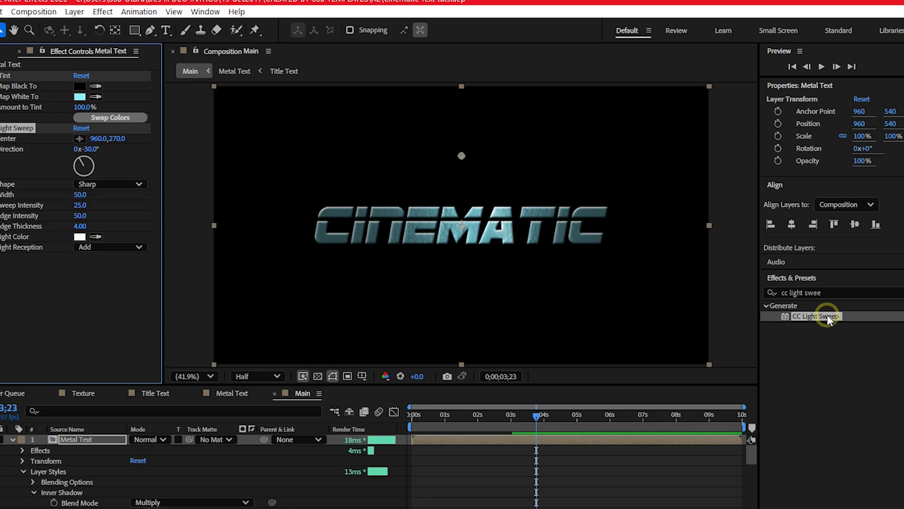
left_click(89, 149)
type("90")
key("Return")
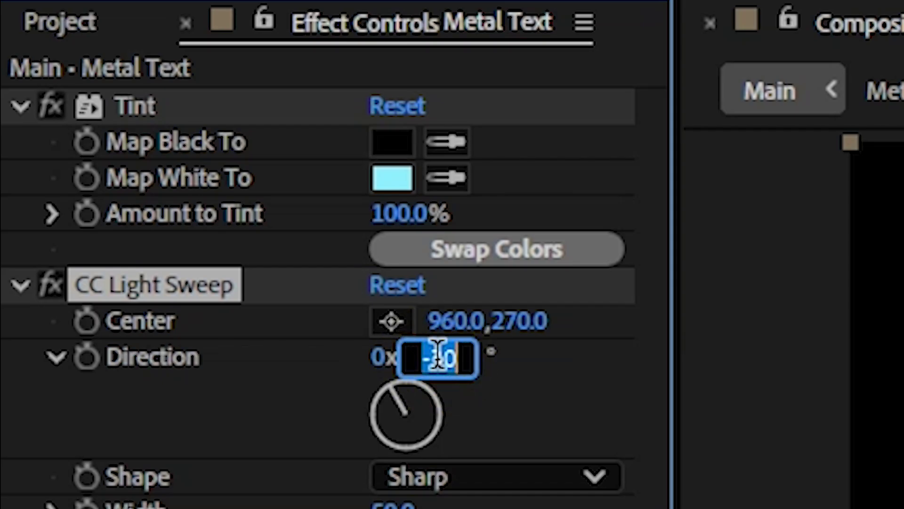
left_click(393, 315)
type("20")
key("Return")
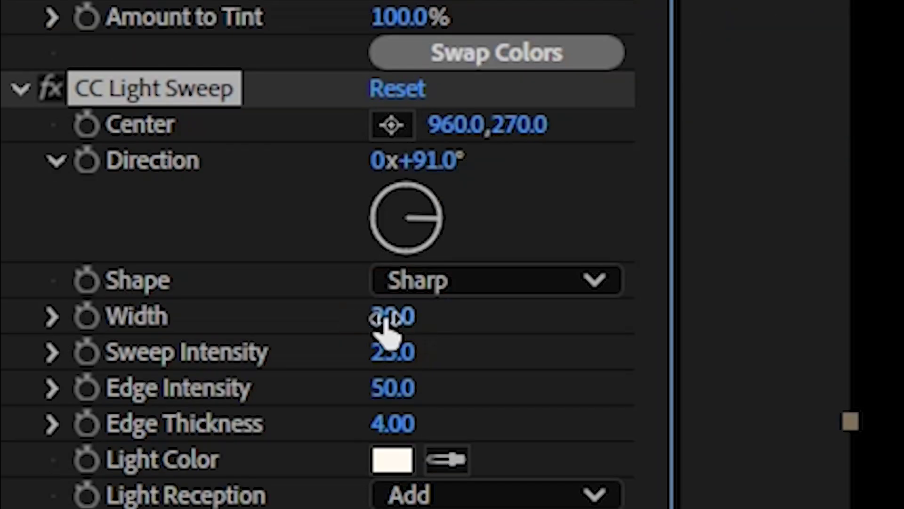
left_click(384, 360)
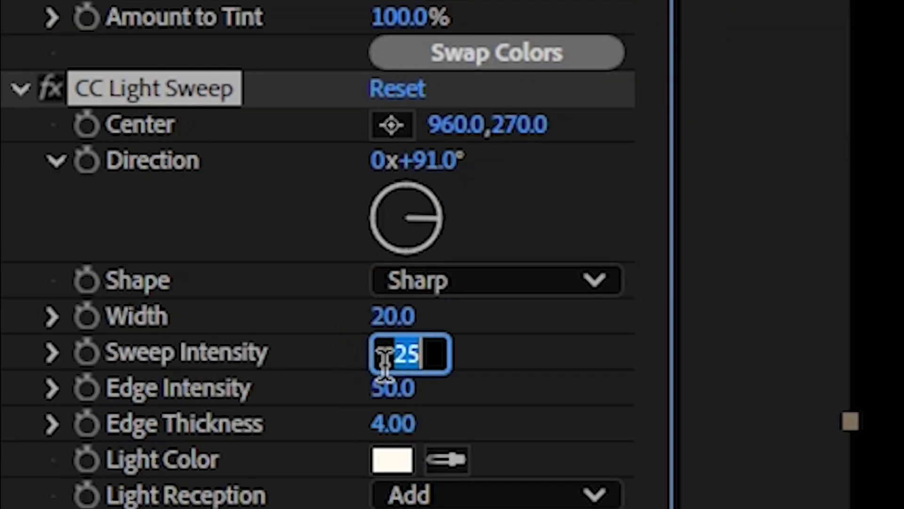
type("5")
key("Return")
- Keyframe the light sweep's Center to travel from above the title at 0 seconds to below it, about 958.1,647.5, at 0;00;03;02
left_click(86, 125)
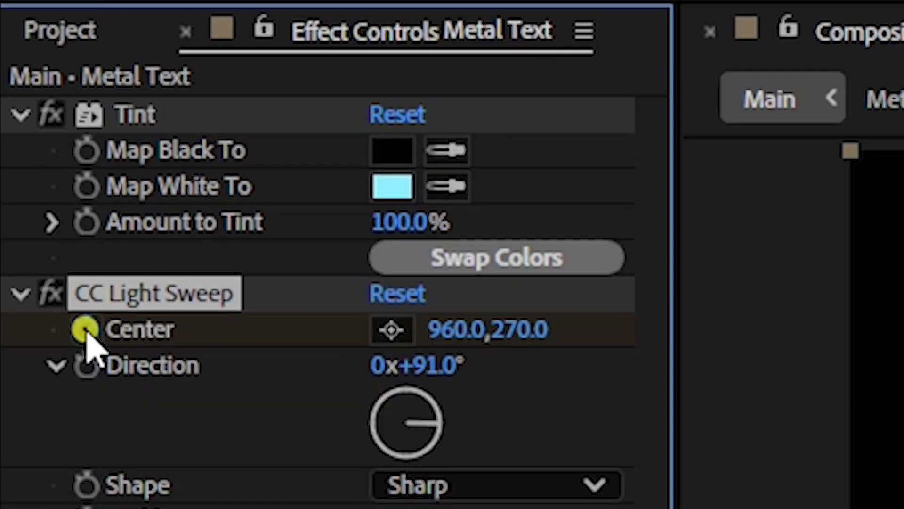
left_click(391, 330)
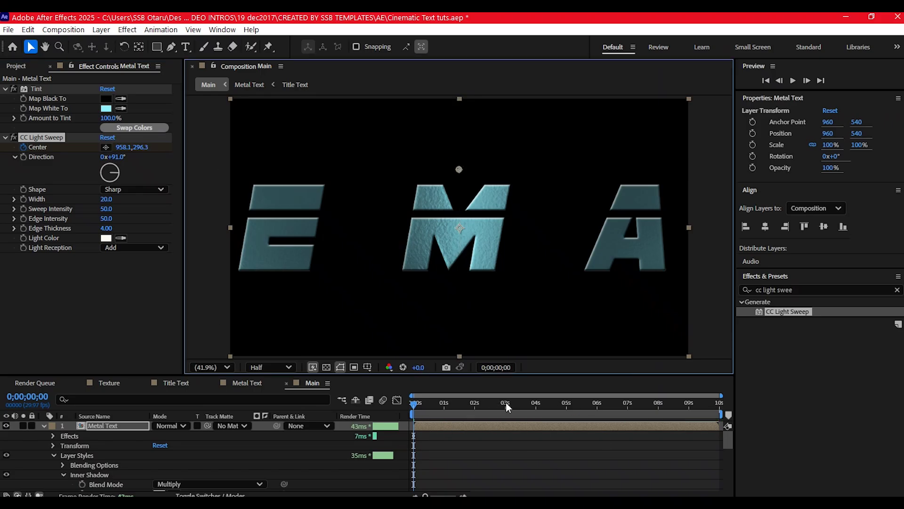
left_click(507, 403)
left_click_drag(459, 171, 462, 250)
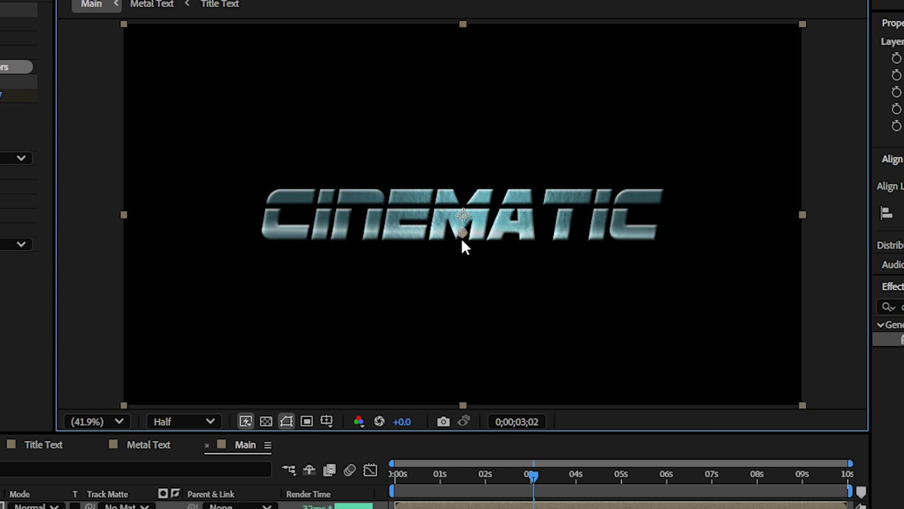
- Duplicate the CC Light Sweep effect and set the copy's width to 10 and sweep intensity to 25
left_click(46, 137)
key("ctrl+d")
left_click(106, 319)
type("10")
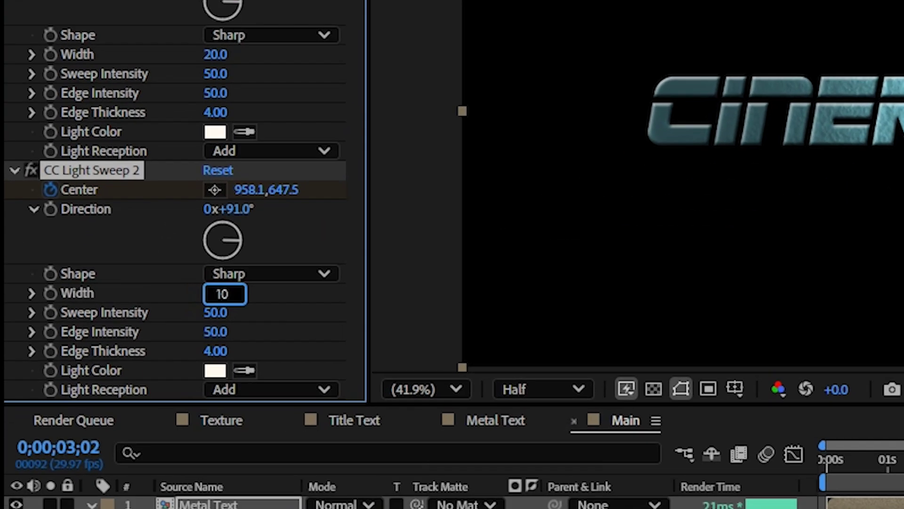
key("Return")
left_click(215, 313)
type("25")
- Delay both Center keyframes of CC Light Sweep 2 by about 13 frames so the second sweep trails the first
left_click_drag(519, 462, 414, 470)
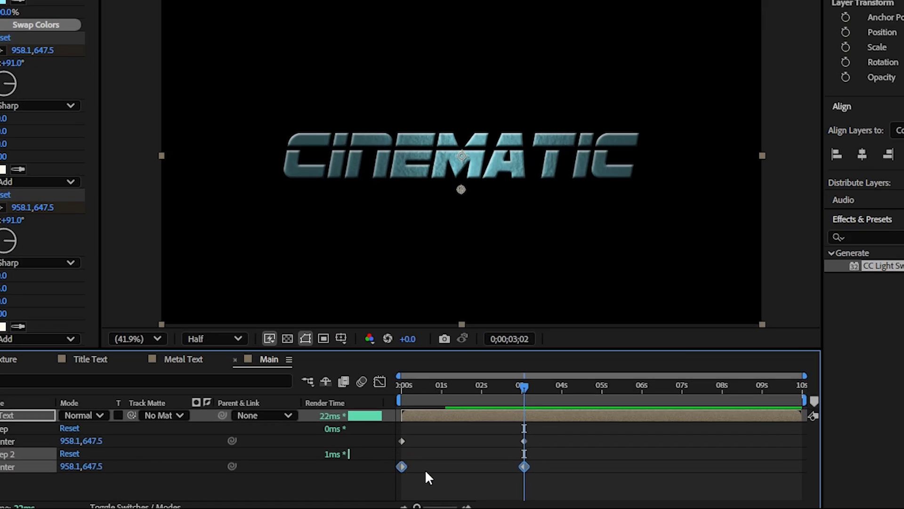
left_click(401, 467)
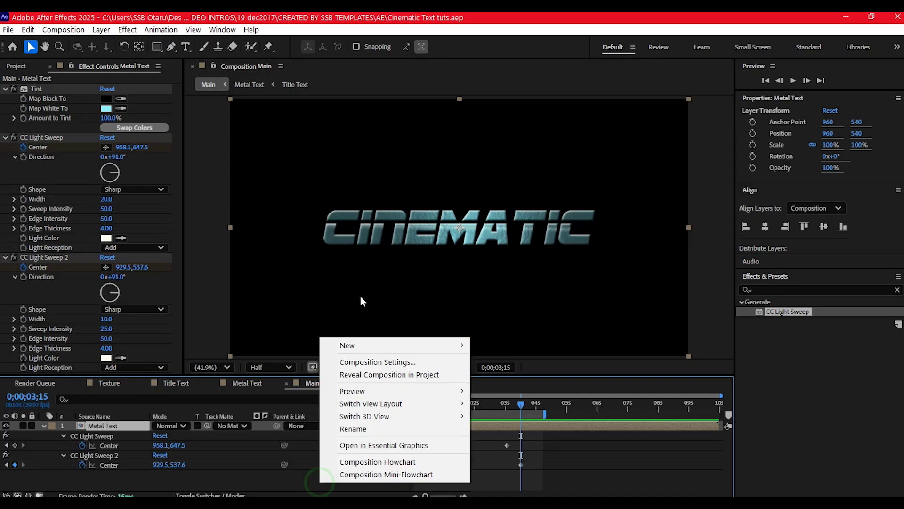
- Create a black solid named bg, place it below the Metal Text layer and duplicate it
mouse_move(349, 345)
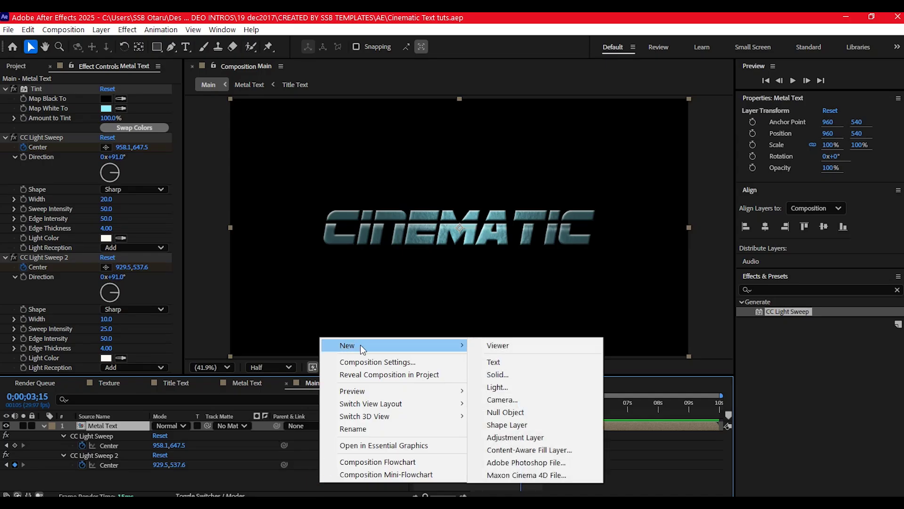
left_click(505, 372)
left_click(575, 460)
left_click(43, 434)
left_click_drag(96, 426, 104, 444)
key("ctrl+d")
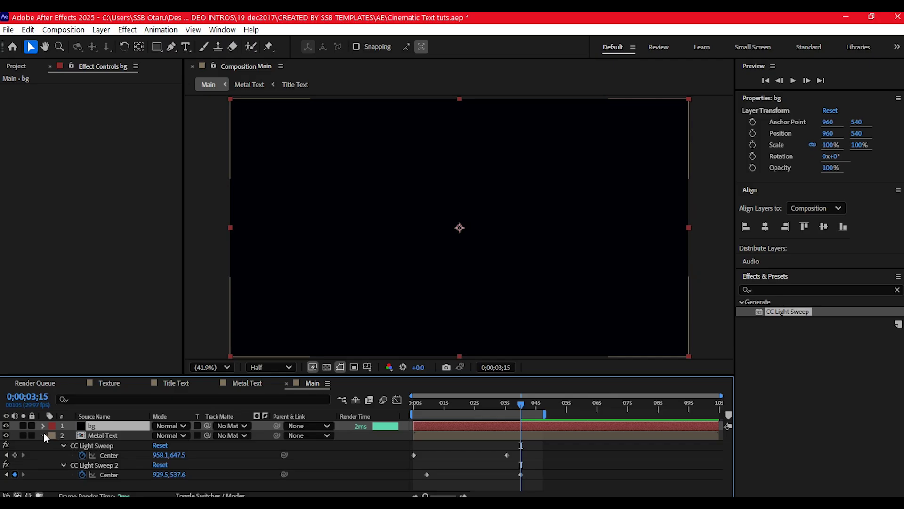
- Apply the Lens Flare effect to the upper bg layer and set its lens type to 105mm Prime
left_click(801, 289)
type("lens fla")
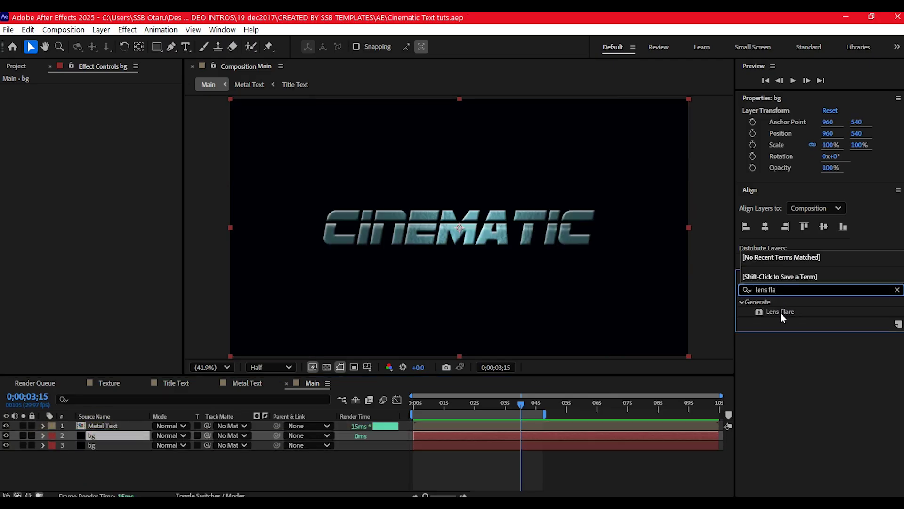
double_click(781, 312)
left_click(128, 116)
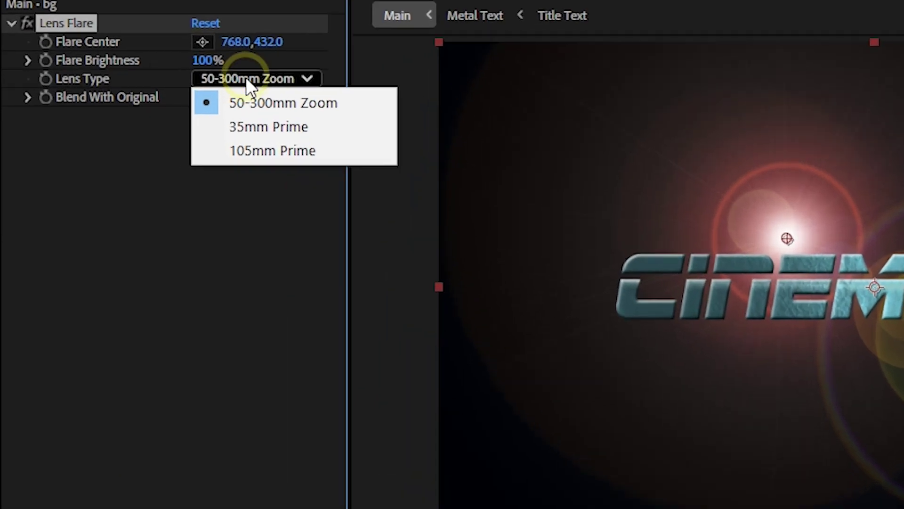
left_click(171, 154)
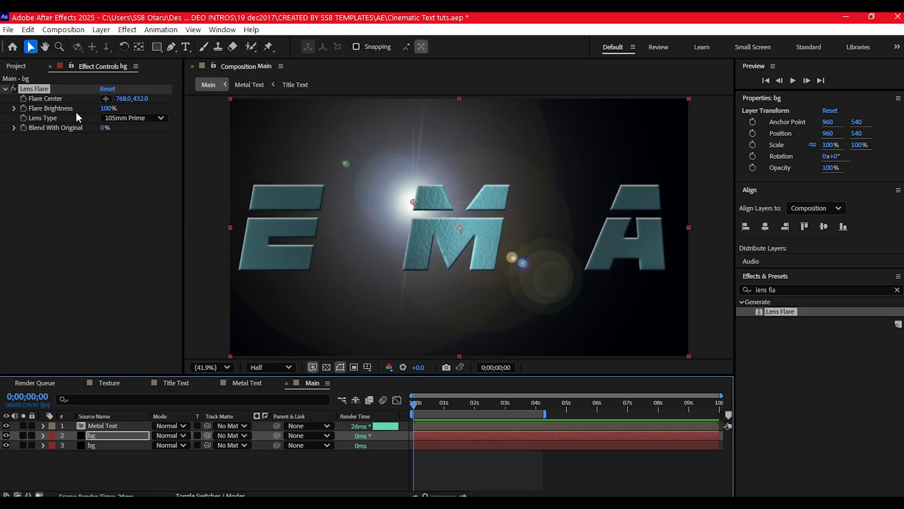
- Animate the Lens Flare's Flare Center from over the letter A at 0;00;00;00 to about 659.5, 542.4 at 0;00;03;07
left_click(203, 42)
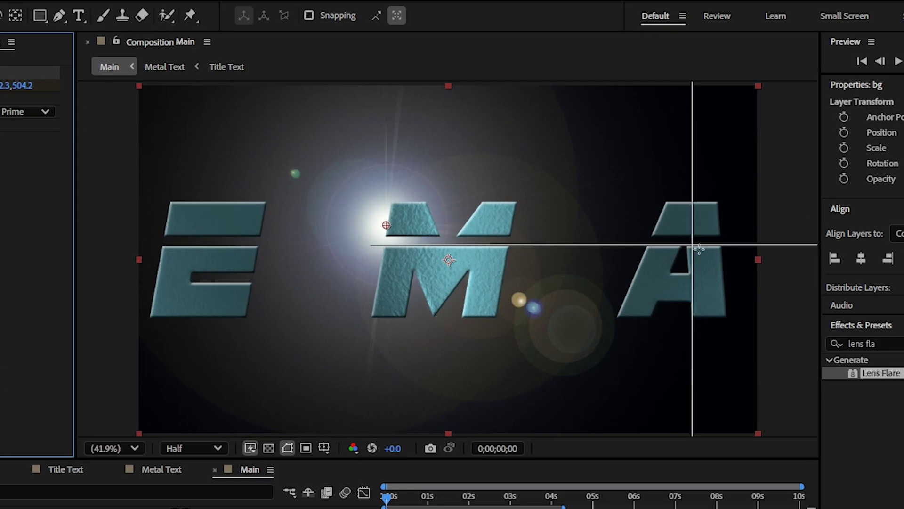
left_click(672, 236)
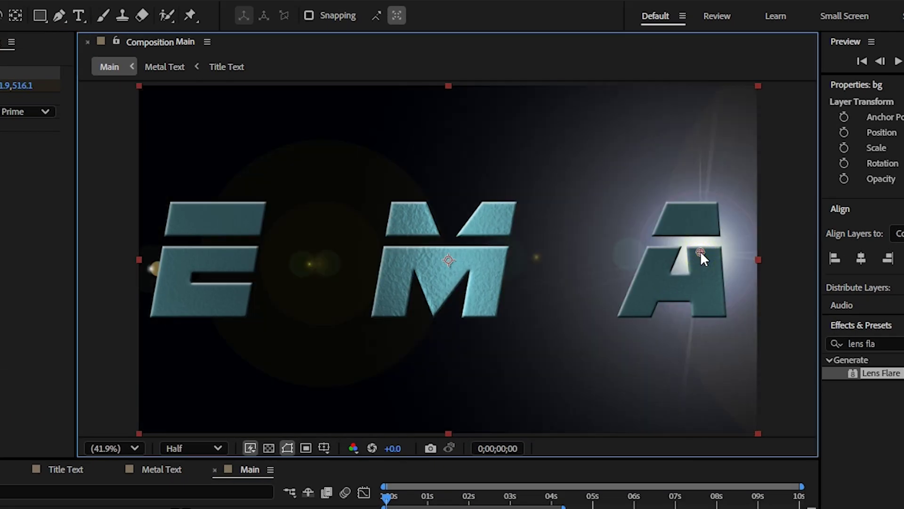
left_click(520, 497)
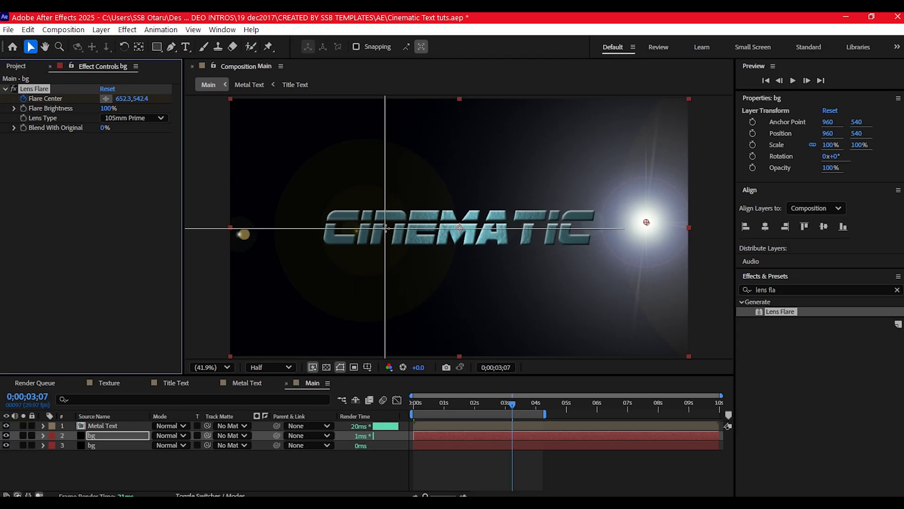
left_click(352, 260)
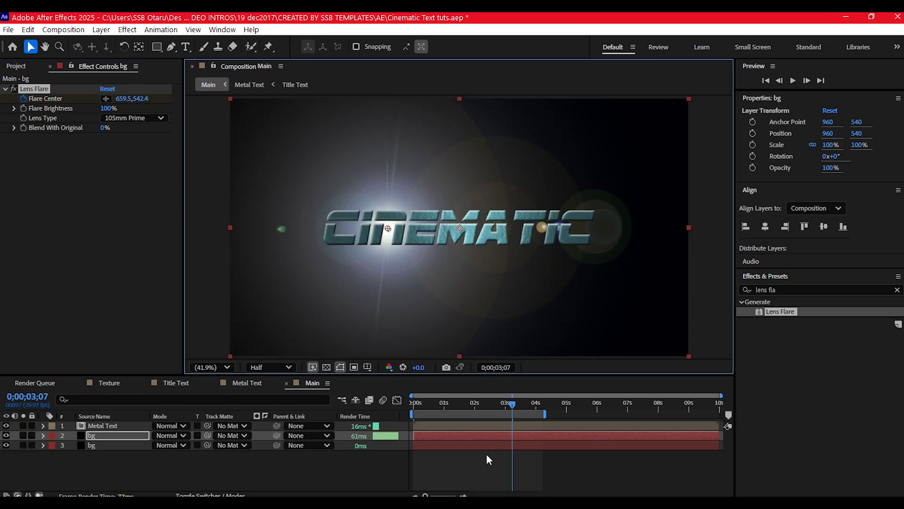
- Set the Lens Flare's Blend With Original to 40% on the upper bg layer
left_click(103, 127)
type("4")
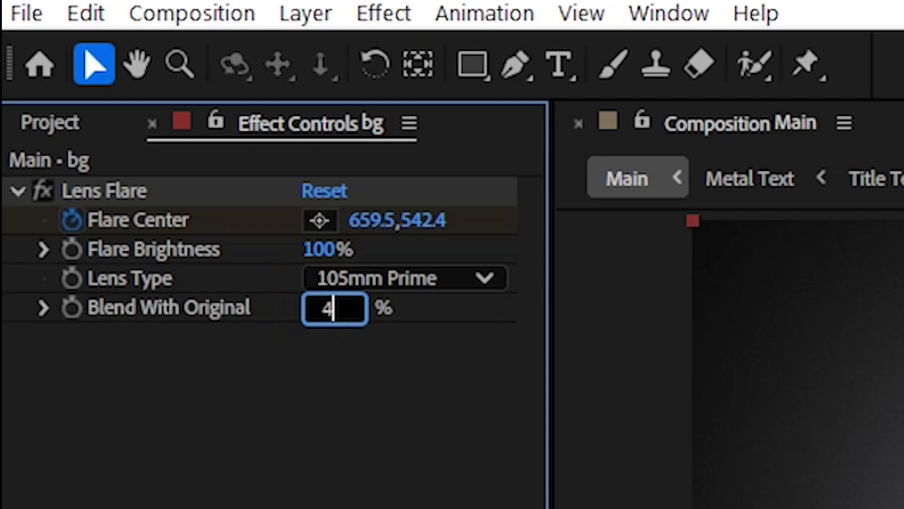
key("Return")
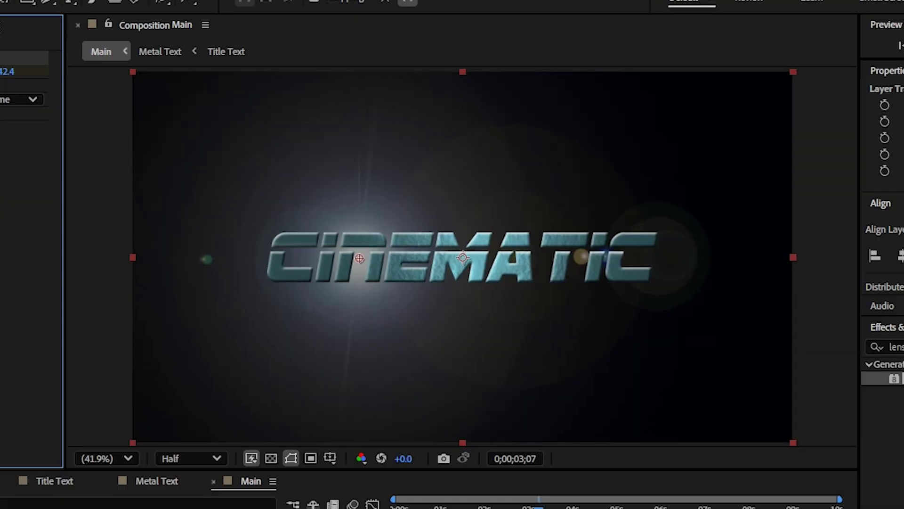
- Apply the Tint effect to the upper bg layer and map white to a light cyan
double_click(764, 340)
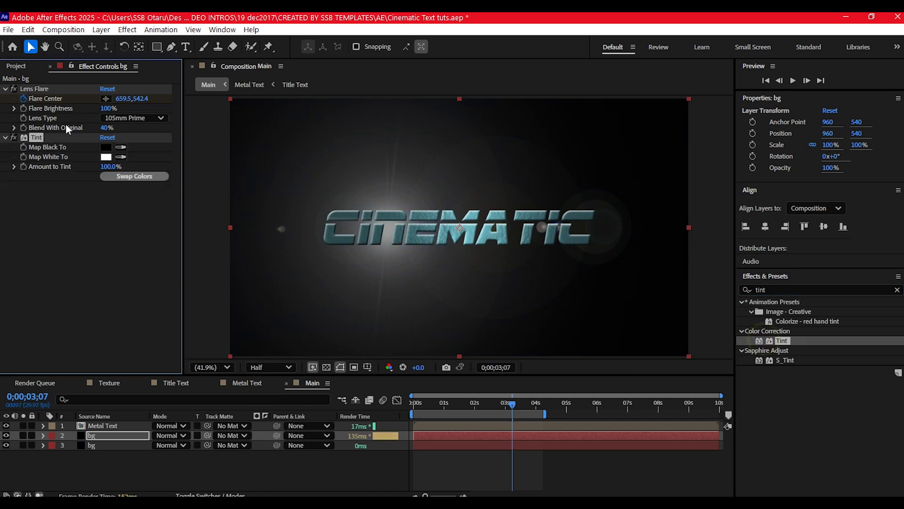
left_click(107, 158)
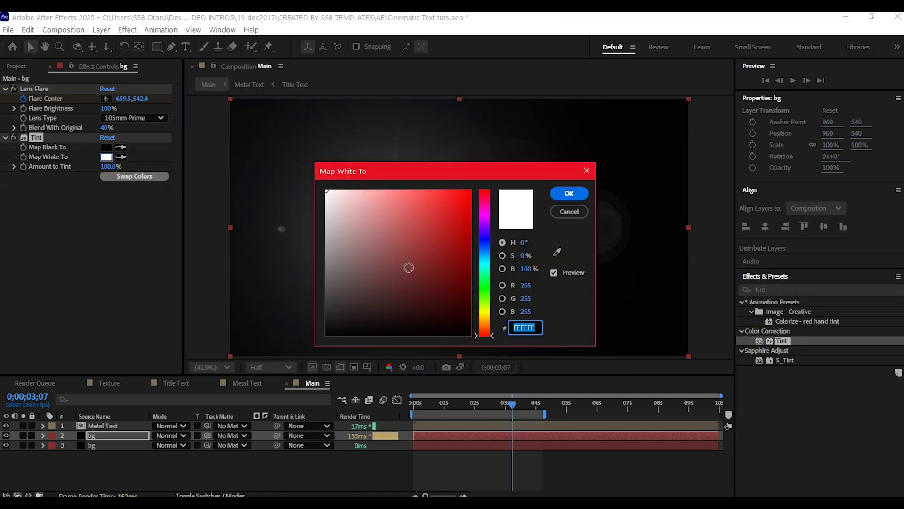
left_click(484, 260)
left_click(371, 188)
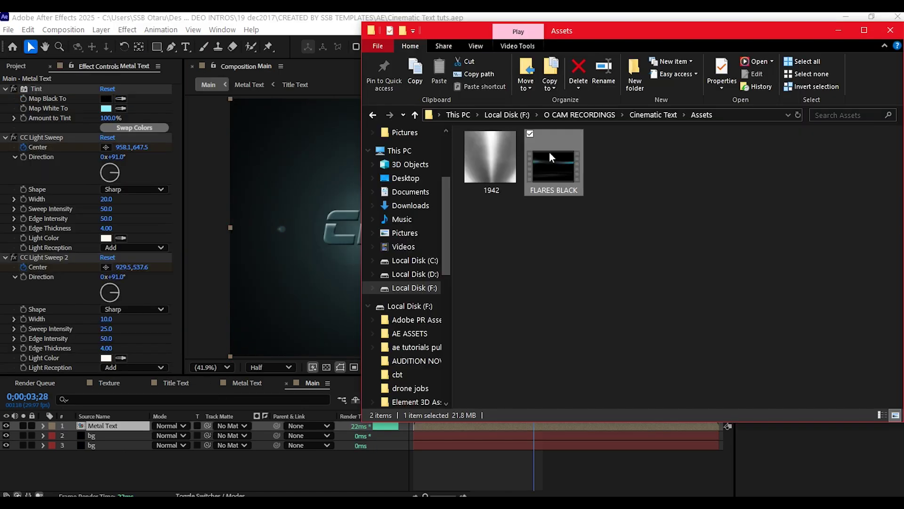
- Add the FLARES BLACK video from the Assets folder above the Metal Text layer and set its blending mode to Screen
left_click_drag(550, 152, 115, 461)
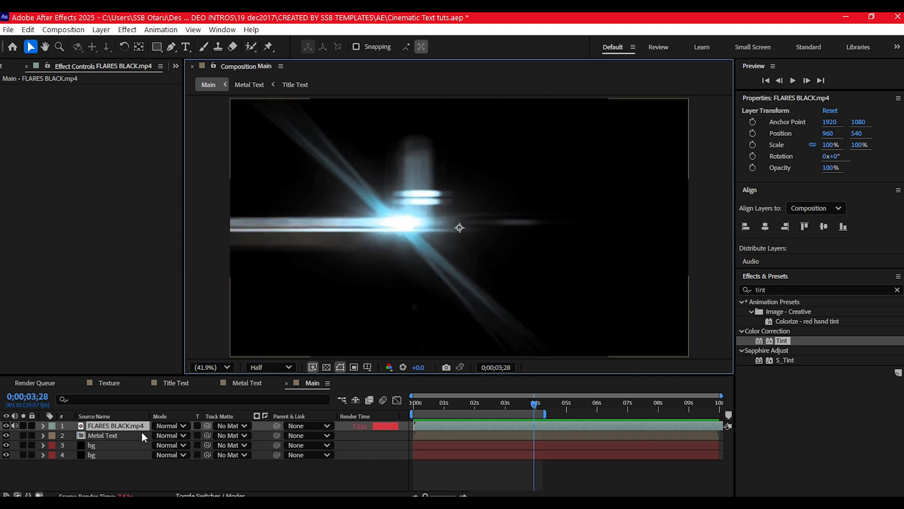
left_click(170, 426)
left_click(205, 181)
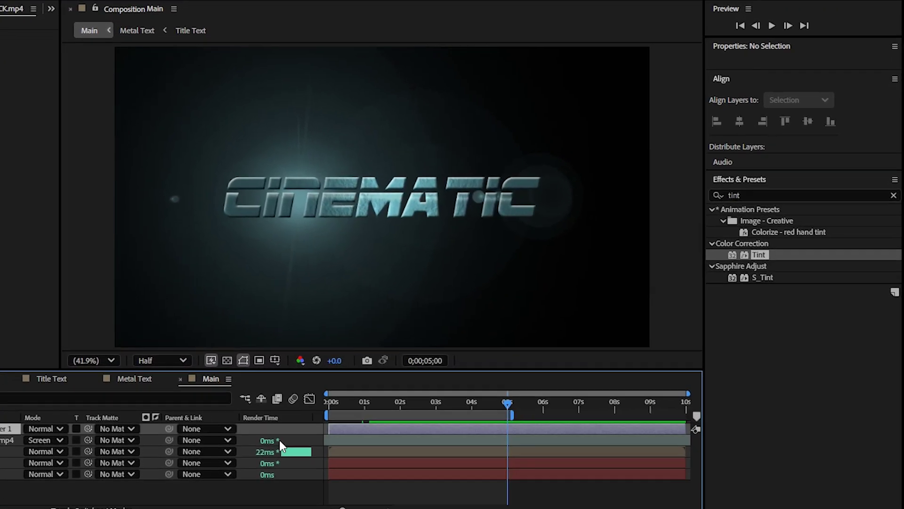
- Apply the Camera Lens Blur effect to the top adjustment layer with Repeat Edge Pixels enabled
left_click(733, 250)
type("camera len")
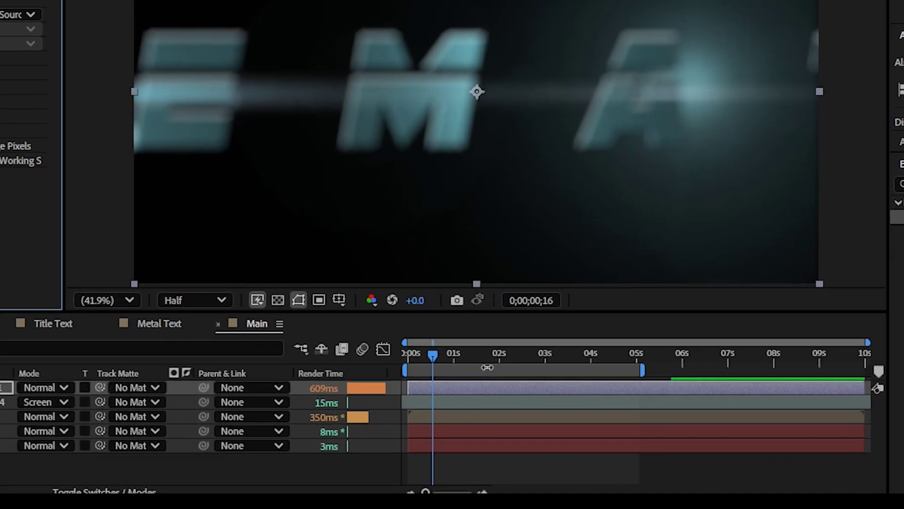
- Keyframe the Camera Lens Blur's Blur Radius from 0;00;00;16 down to 0 at 0;00;01;14 and save the project
left_click(475, 366)
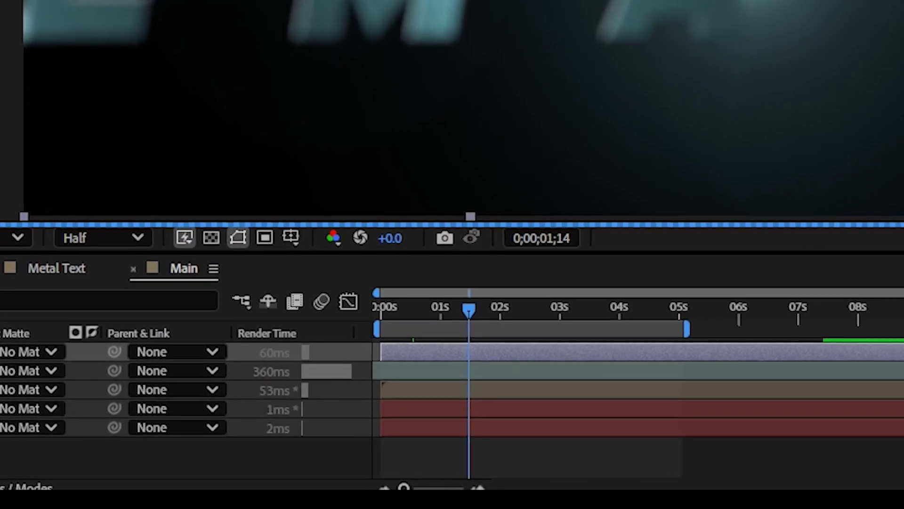
key("u")
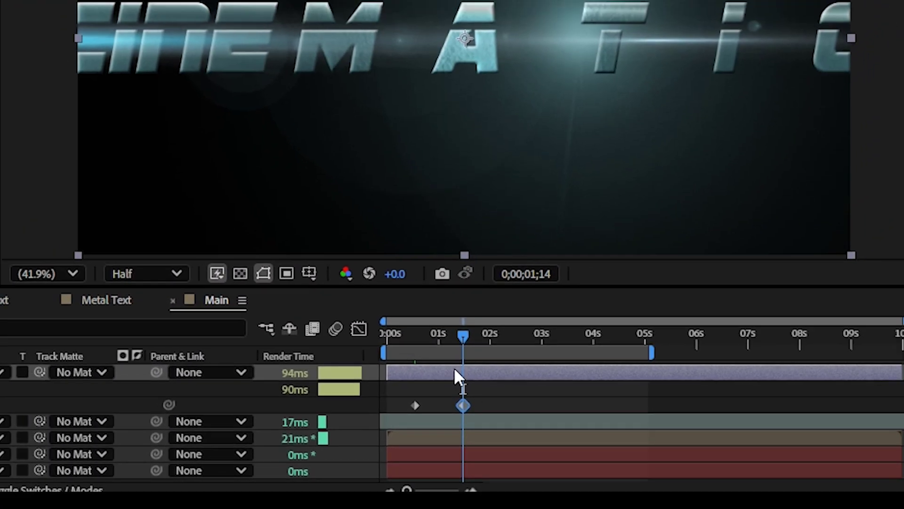
key("ctrl+s")
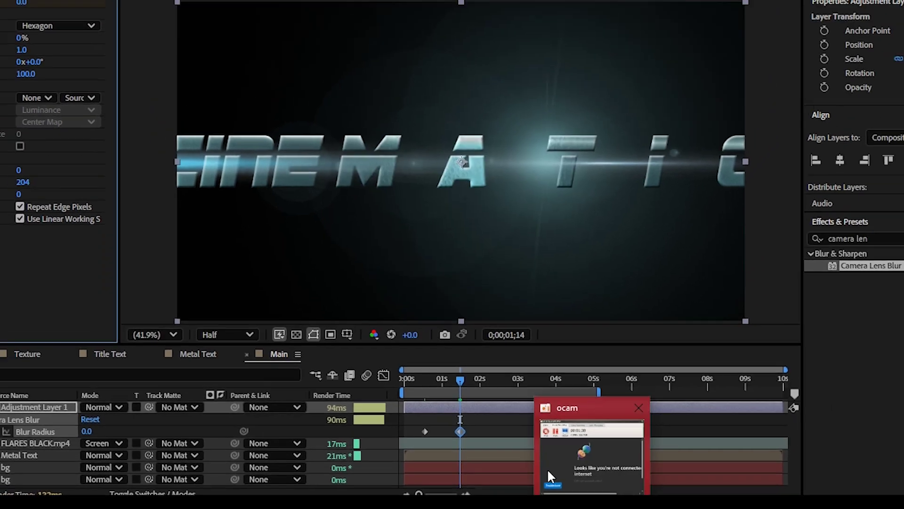
- Apply Curves to a second adjustment layer at the top of the stack and shape the RGB curve into a gentle S
left_click(405, 333)
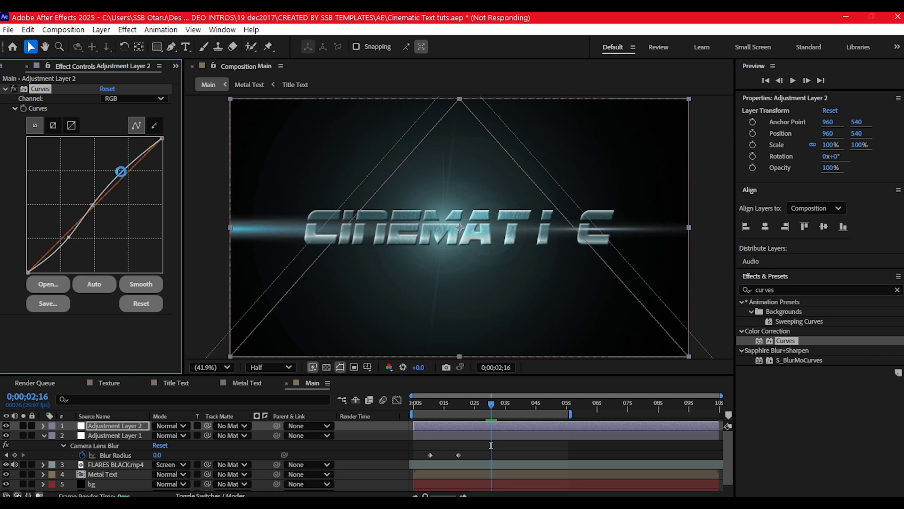
left_click_drag(121, 174, 118, 173)
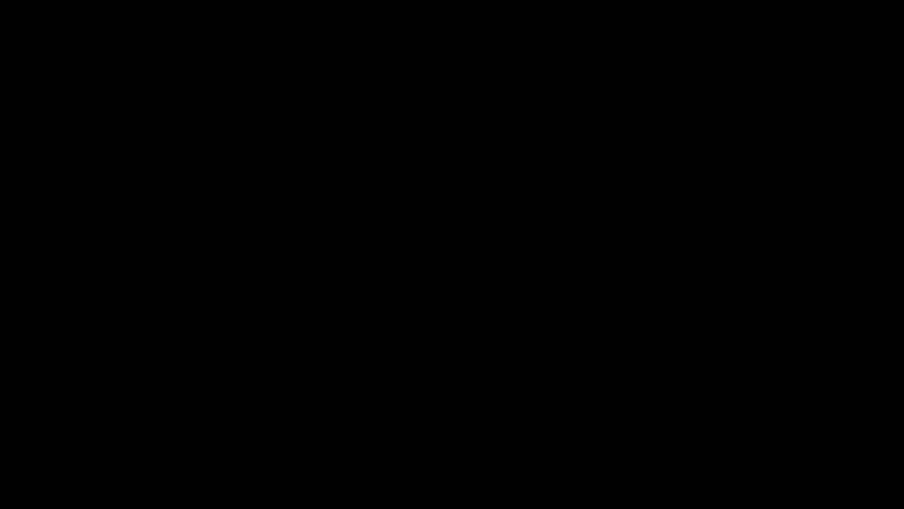